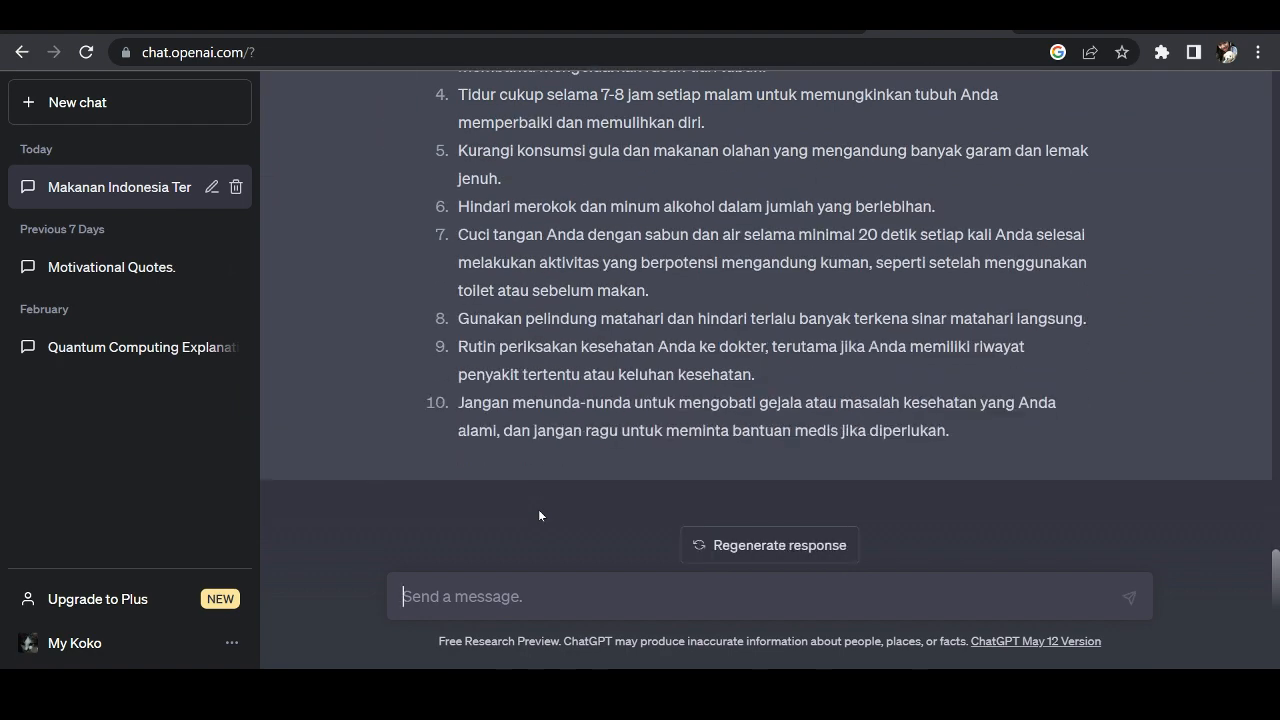
- Create a TikTok video design in Canva and apply the "Hijau Ceria Sayuran Makanan Sehat Tiktok Video" template
scroll(538, 515, "up", 5)
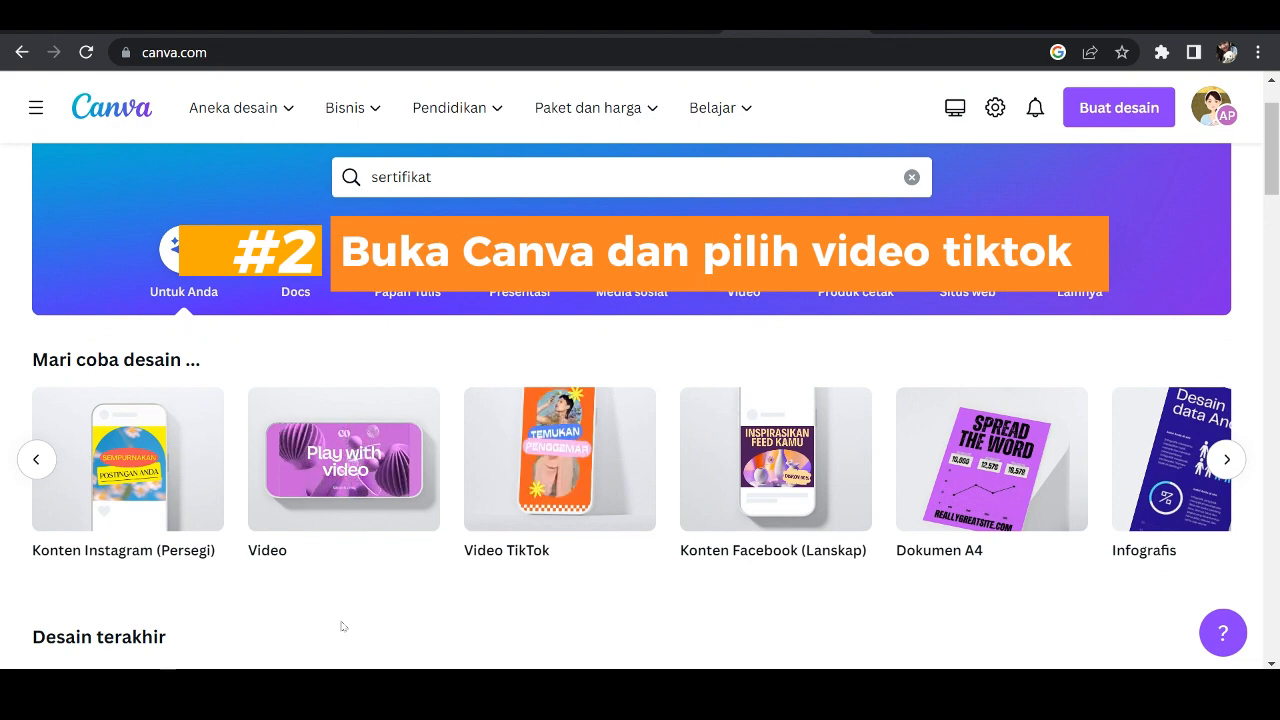
left_click(545, 452)
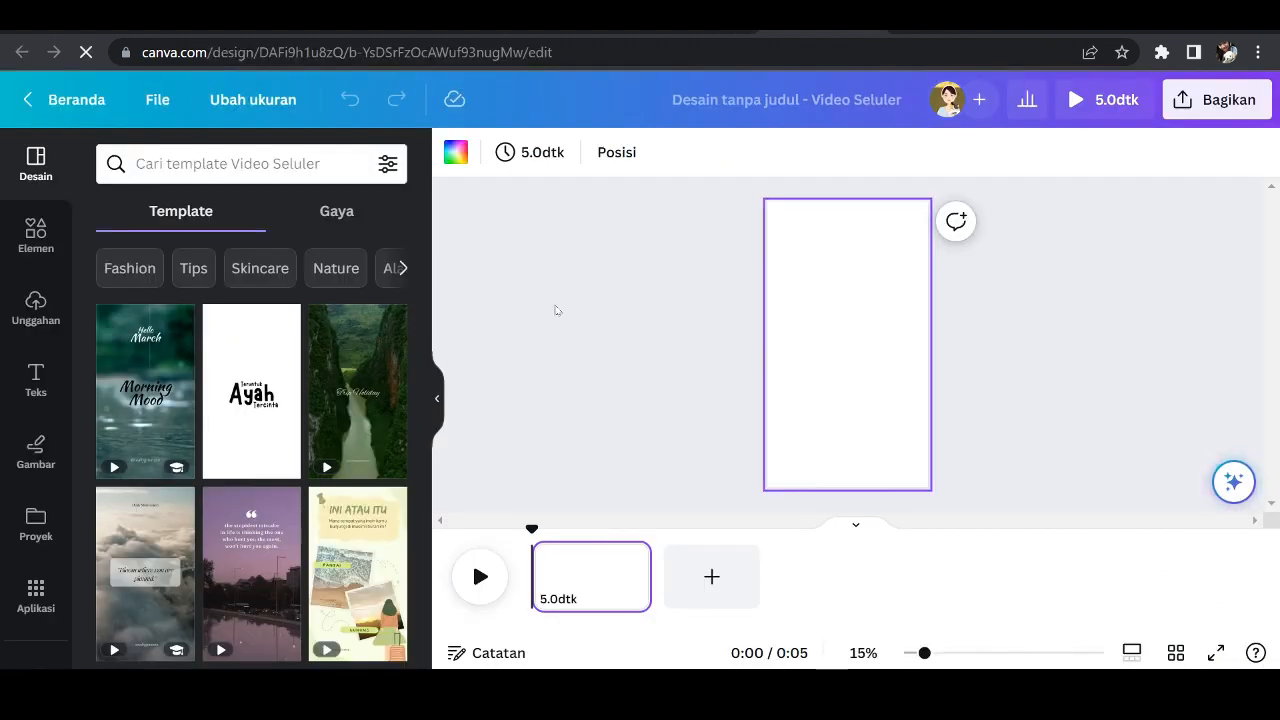
scroll(240, 527, "down", 10)
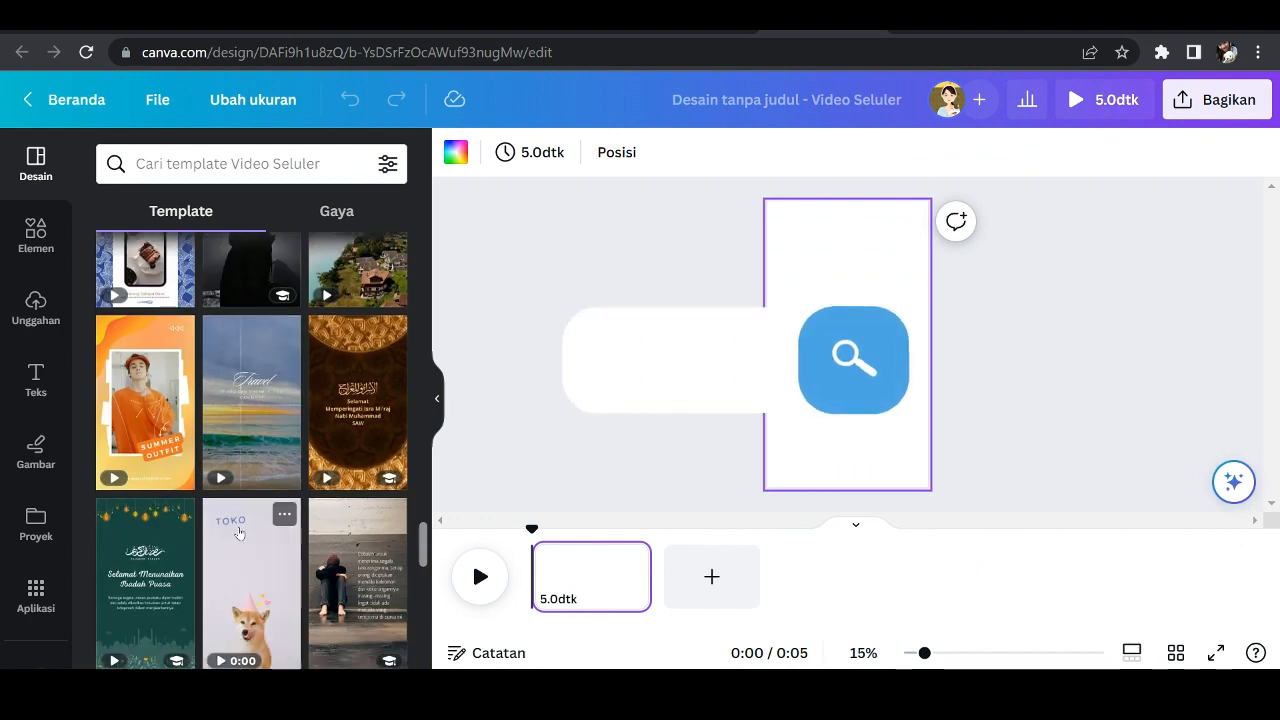
scroll(240, 527, "down", 5)
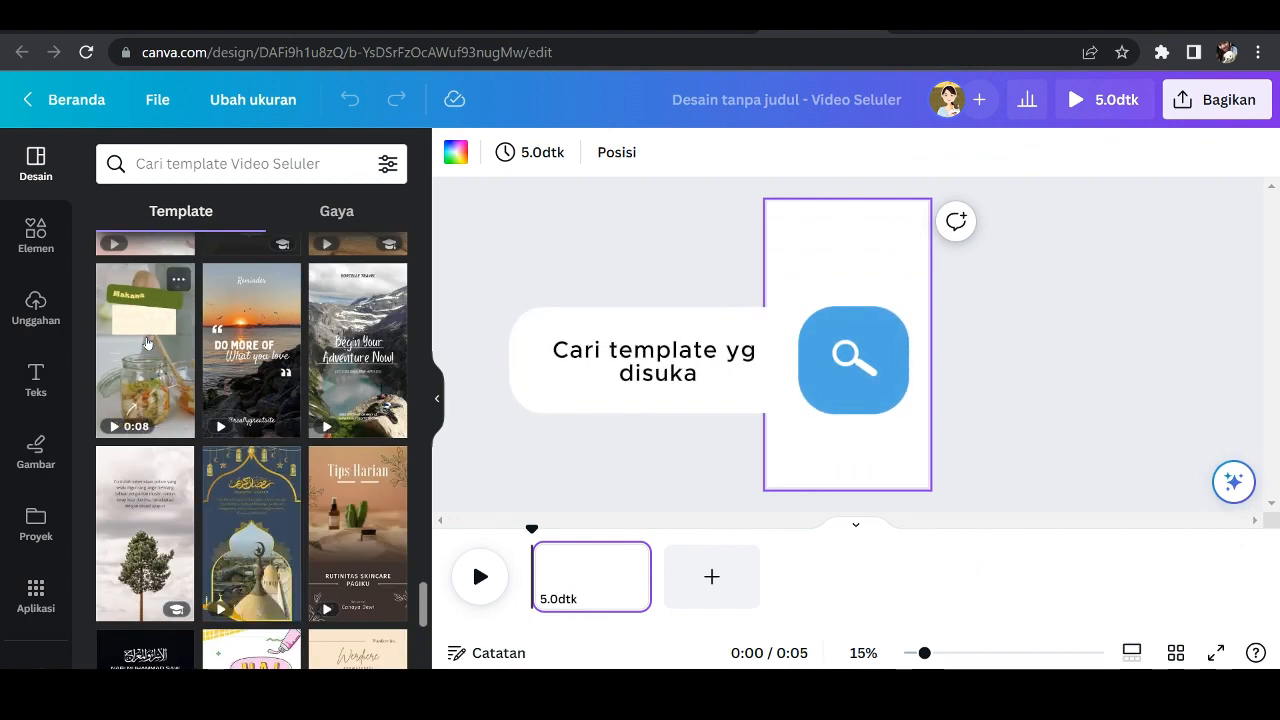
left_click(148, 340)
- Replace the text in the green heading banner with "Tips Sehat"
left_click(857, 383)
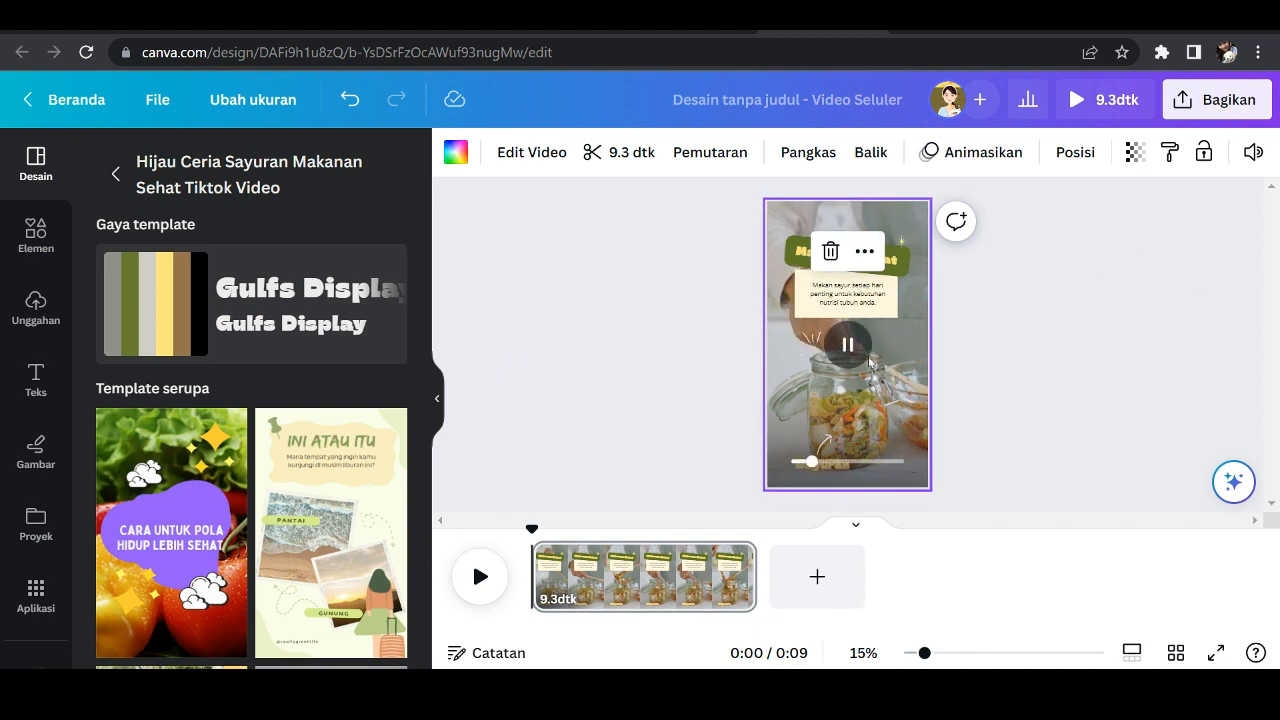
left_click(873, 258)
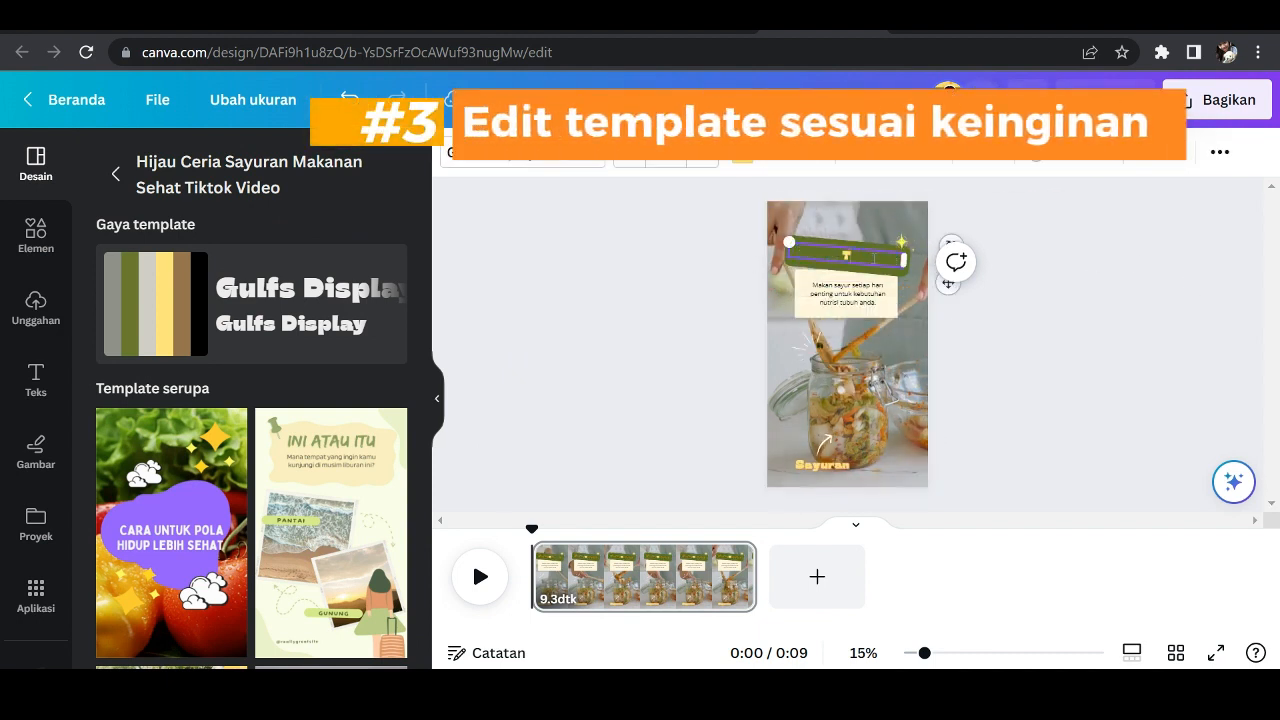
left_click(870, 302)
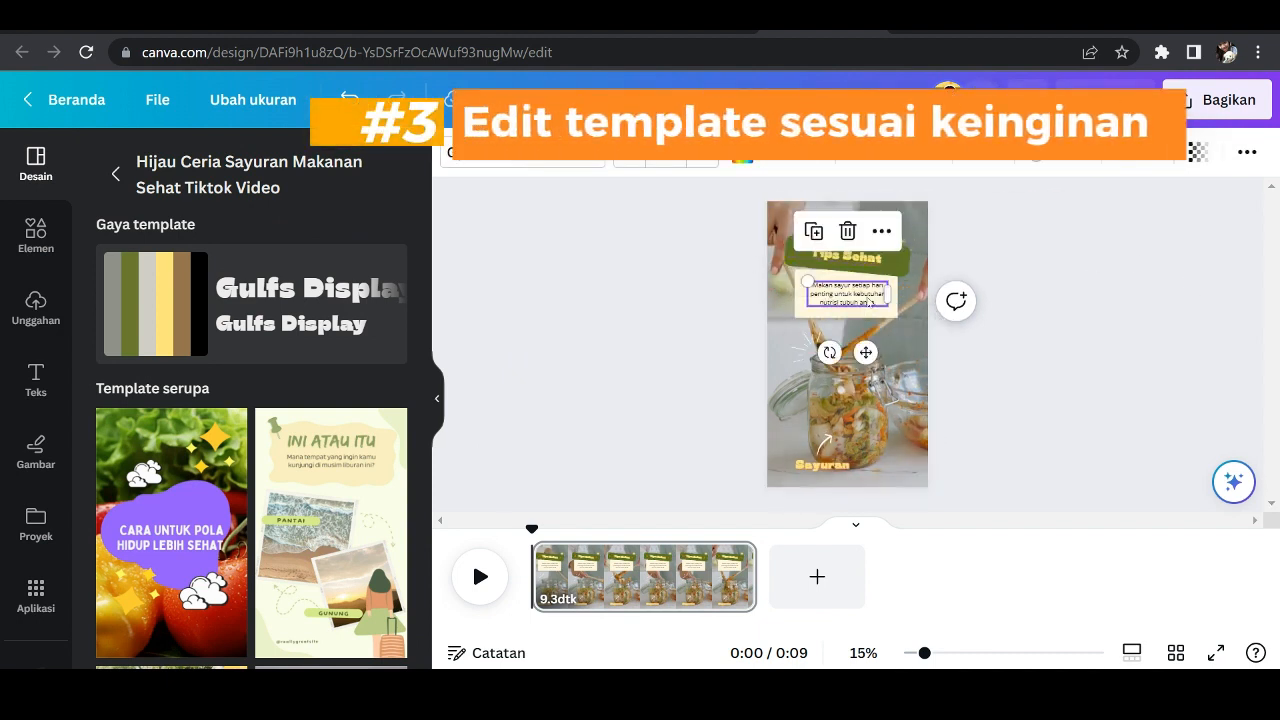
left_click(905, 342)
left_click(888, 261)
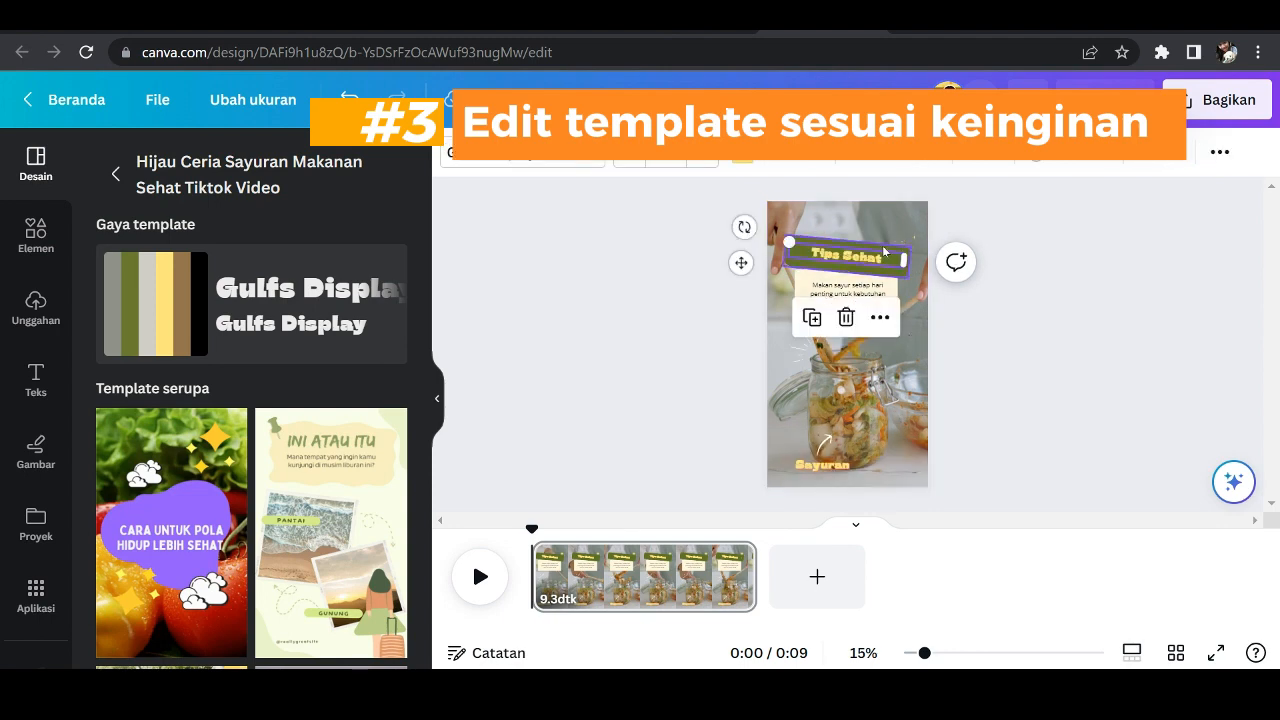
left_click(36, 380)
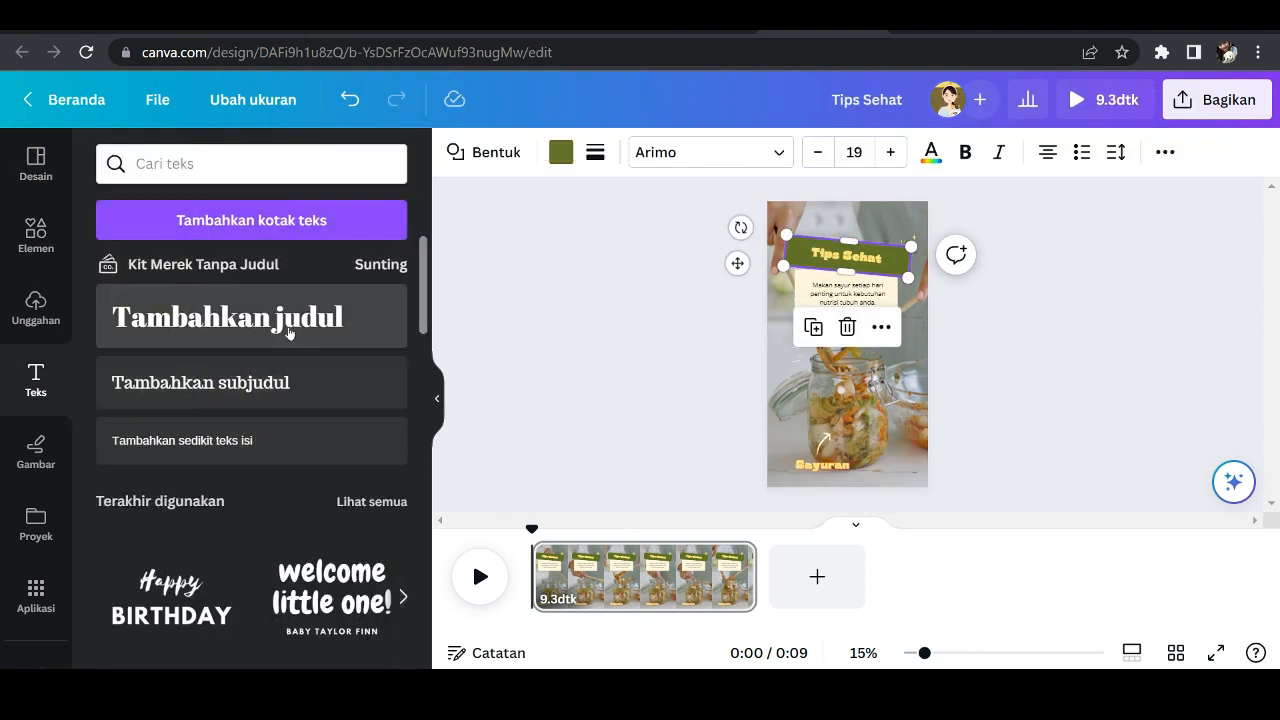
left_click(944, 404)
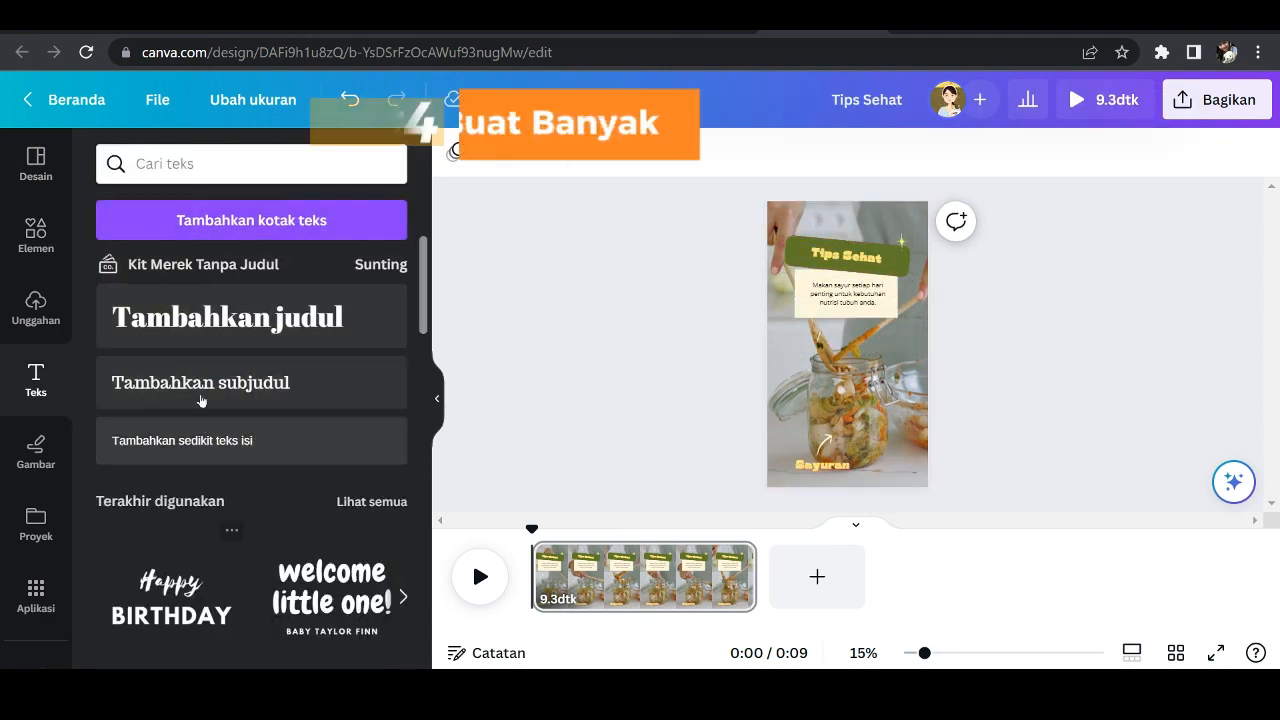
- Start the Buat banyak app with manual data entry and clear the default data table
left_click(36, 593)
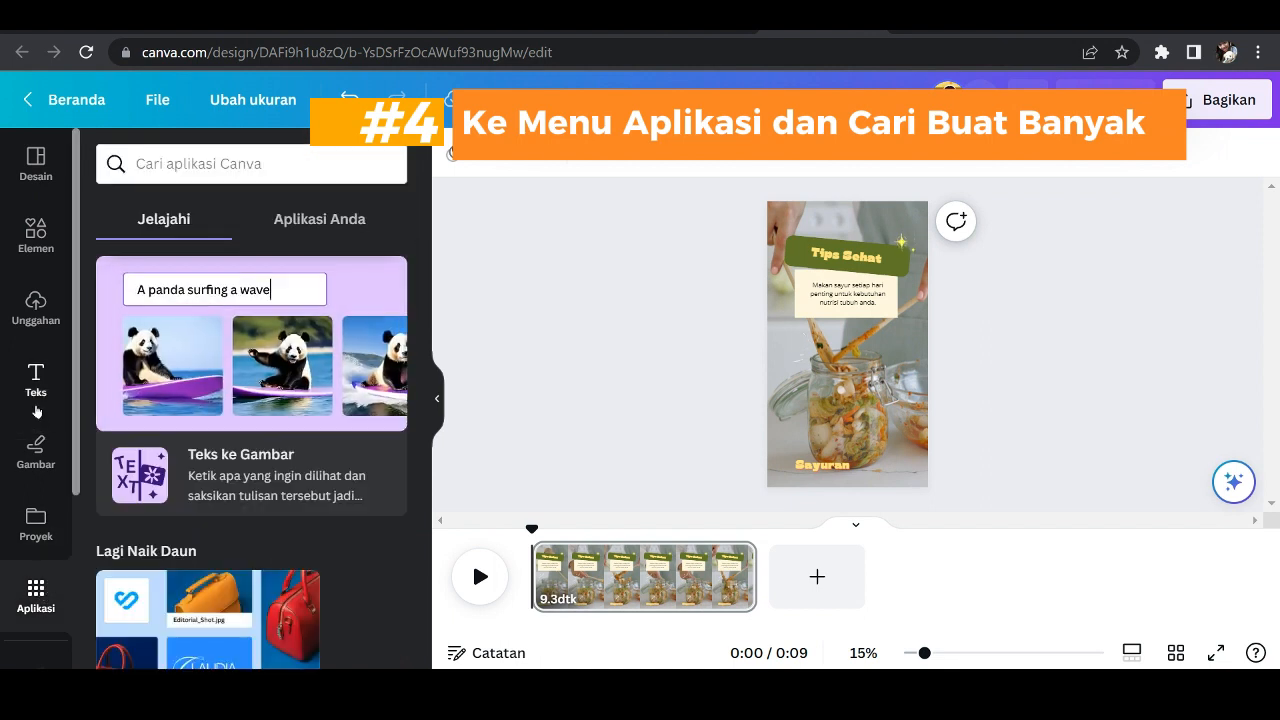
scroll(36, 410, "down", 3)
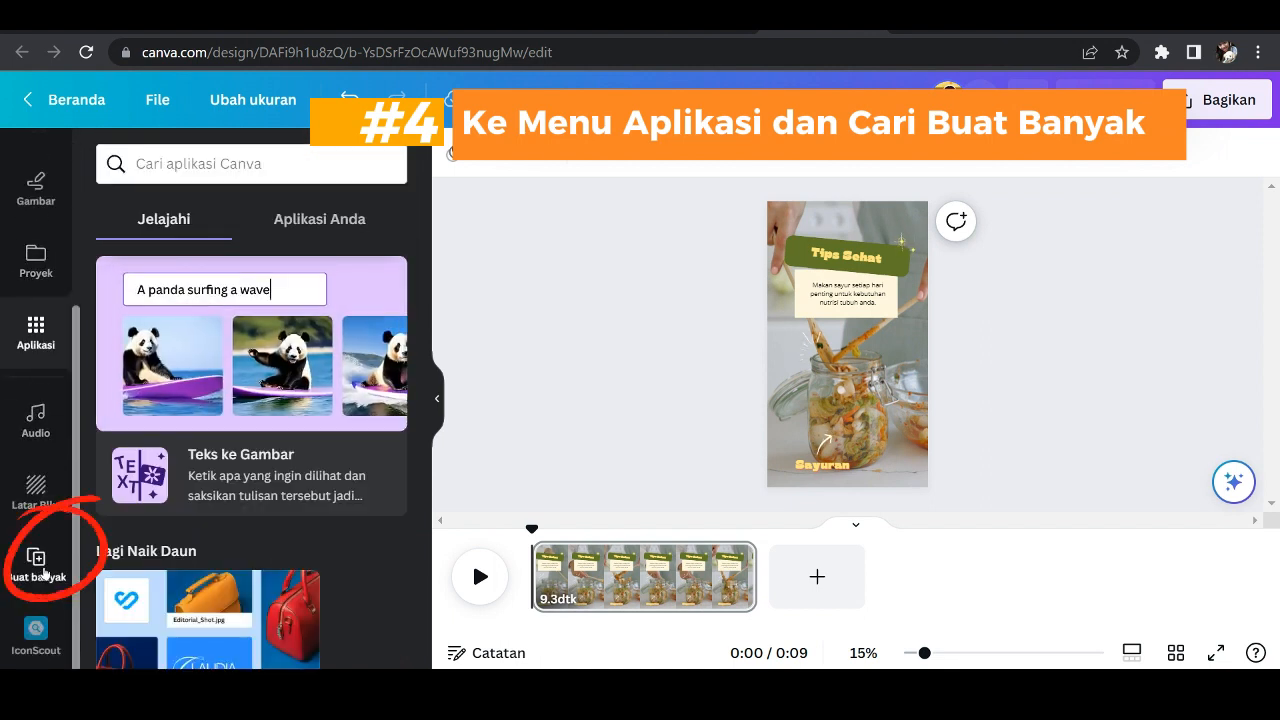
left_click(36, 572)
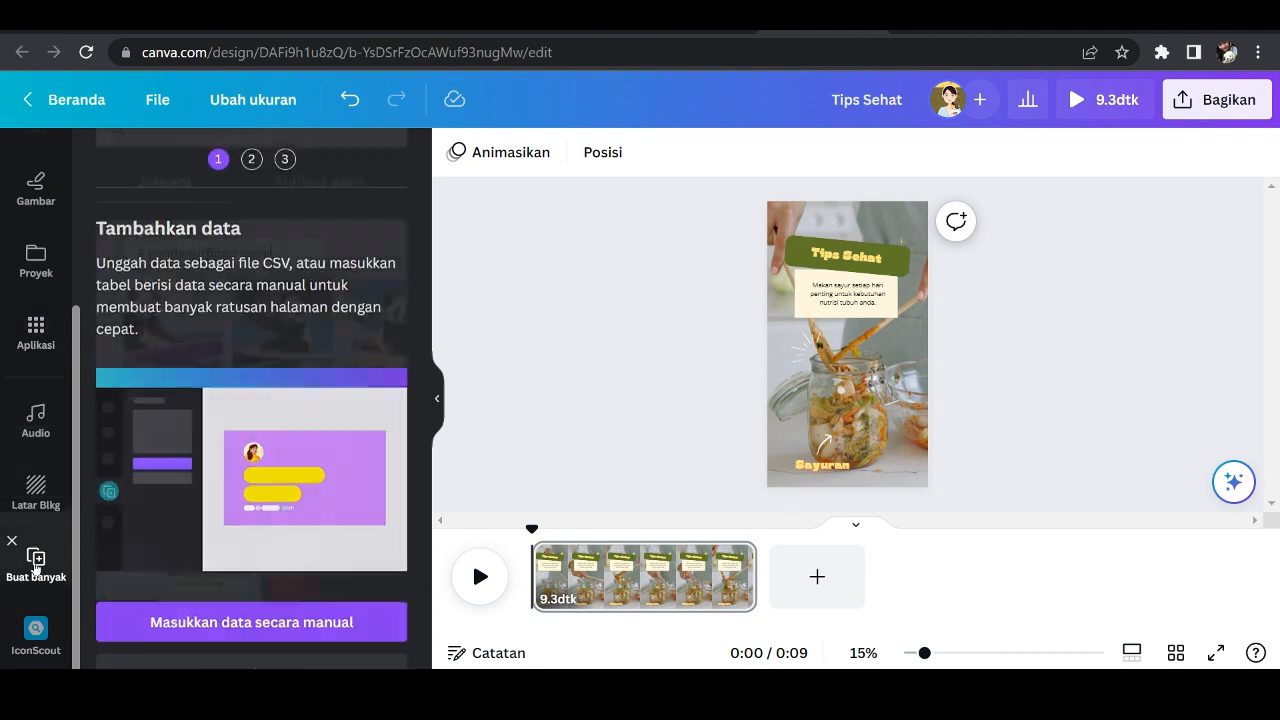
left_click(297, 615)
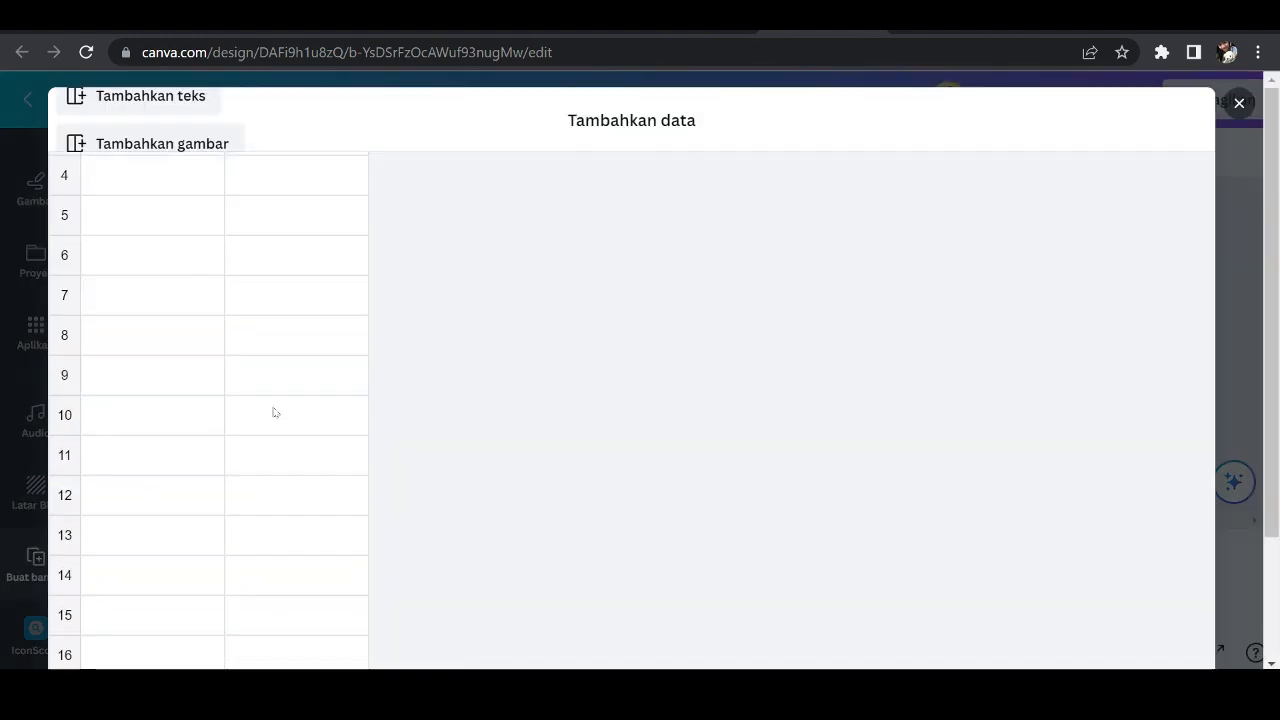
scroll(271, 411, "down", 3)
left_click(135, 632)
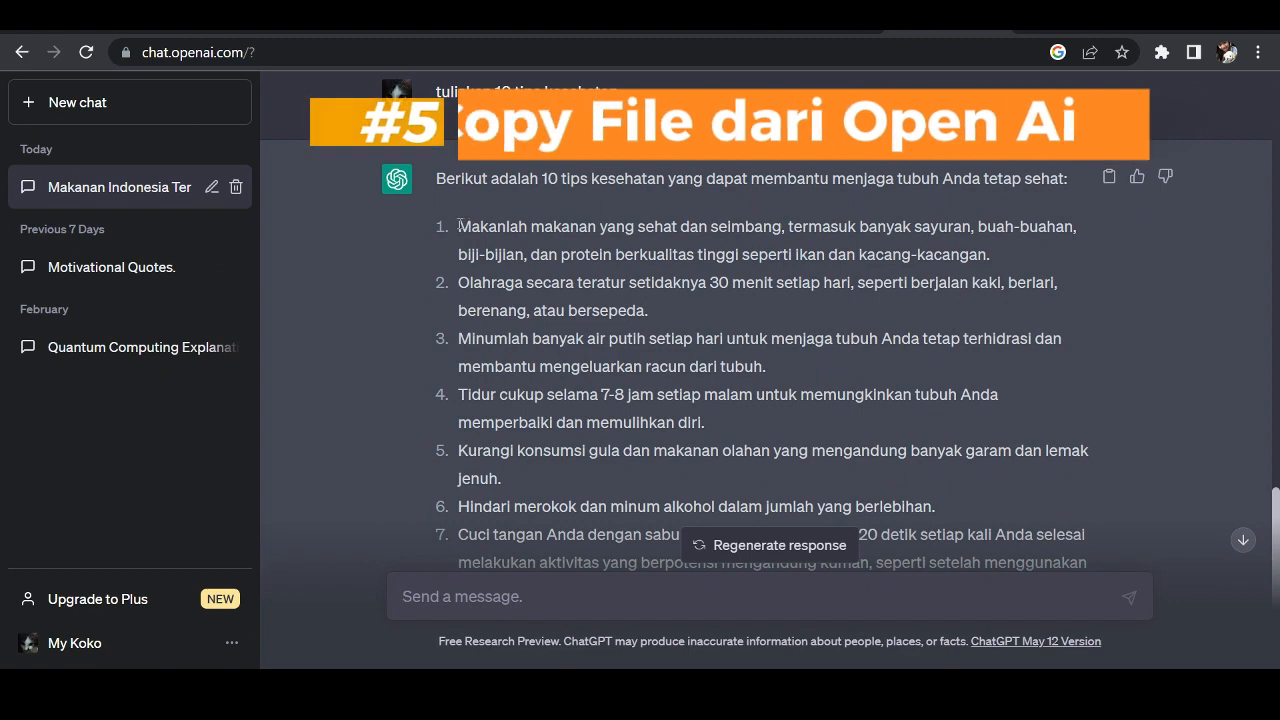
- Copy the ten health tips from the ChatGPT answer and paste them into the text column of Canva's data table
left_click_drag(459, 226, 1000, 580)
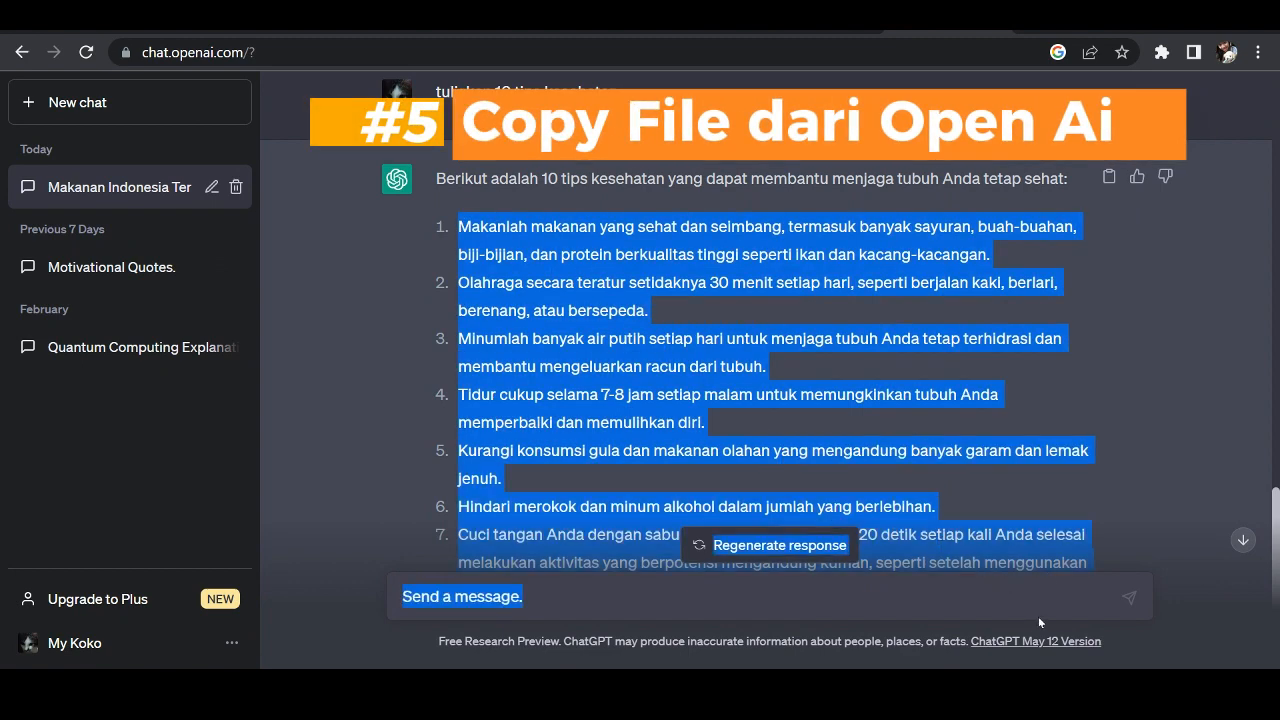
left_click_drag(1102, 544, 1054, 466)
scroll(1090, 536, "down", 4)
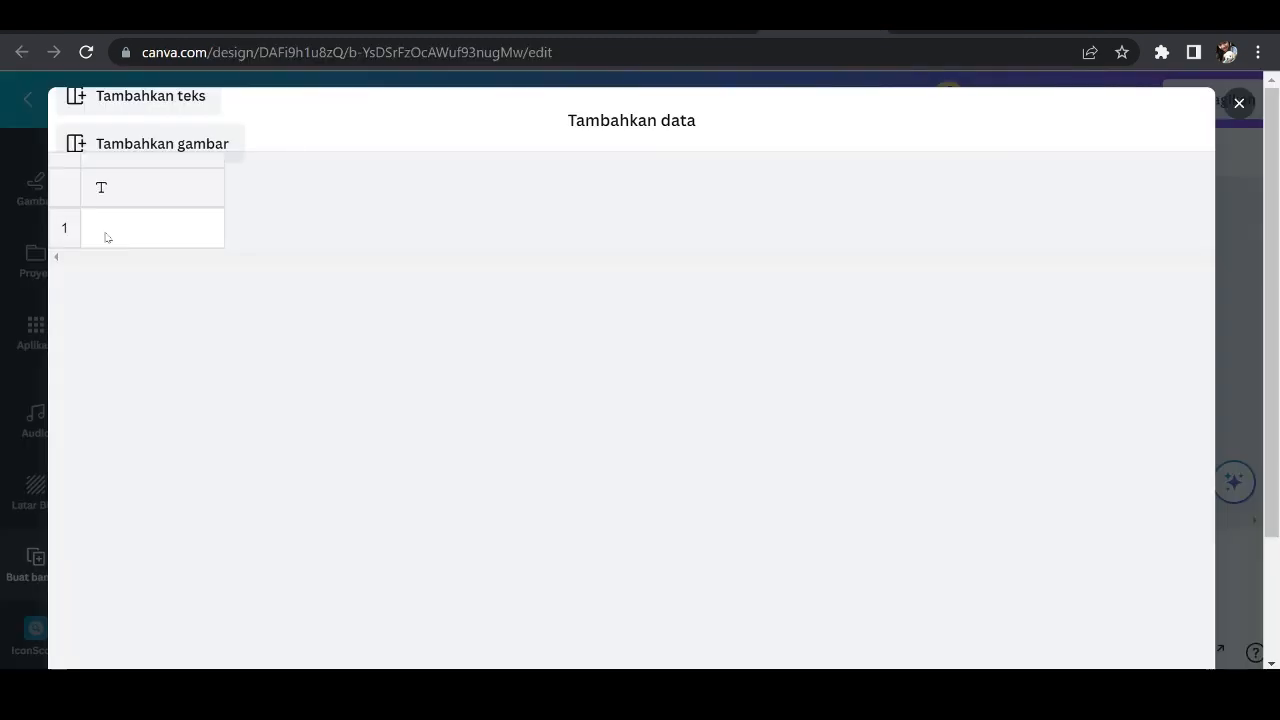
left_click(109, 226)
left_click(117, 195)
key("ctrl+v")
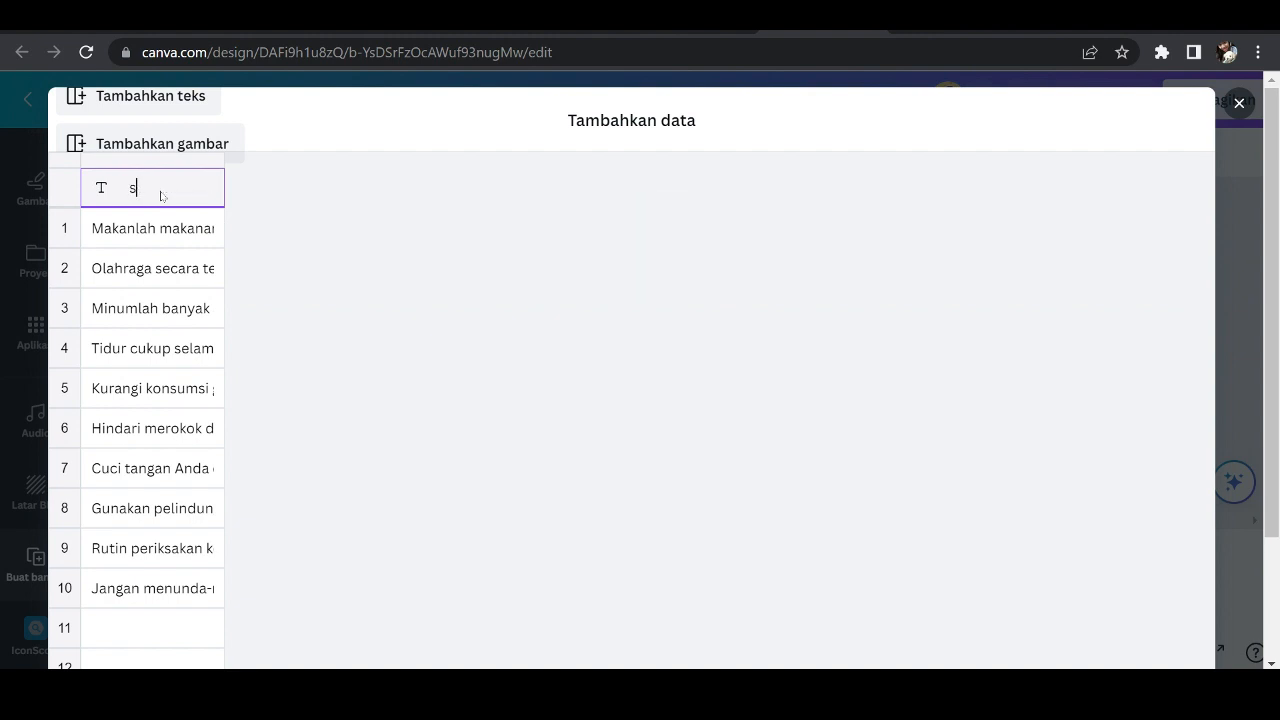
- Name the text column "Tips" and save the data table
left_click(159, 252)
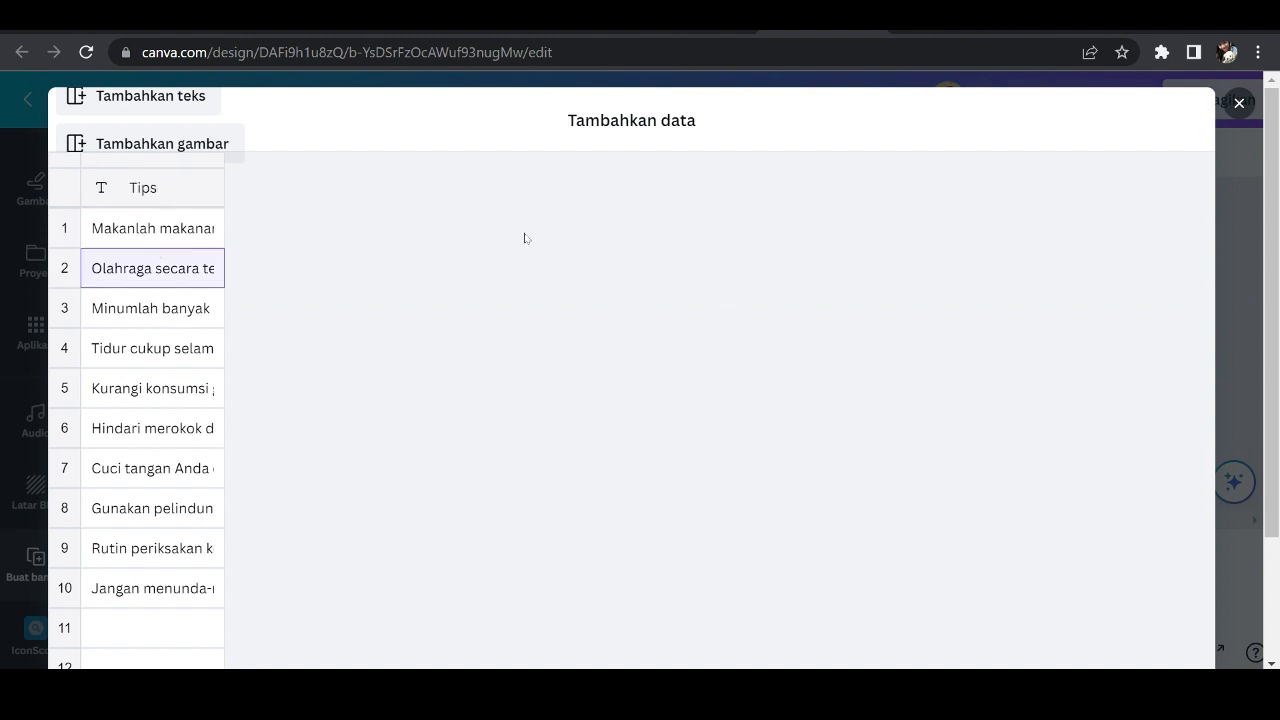
scroll(158, 441, "down", 1)
scroll(200, 517, "down", 2)
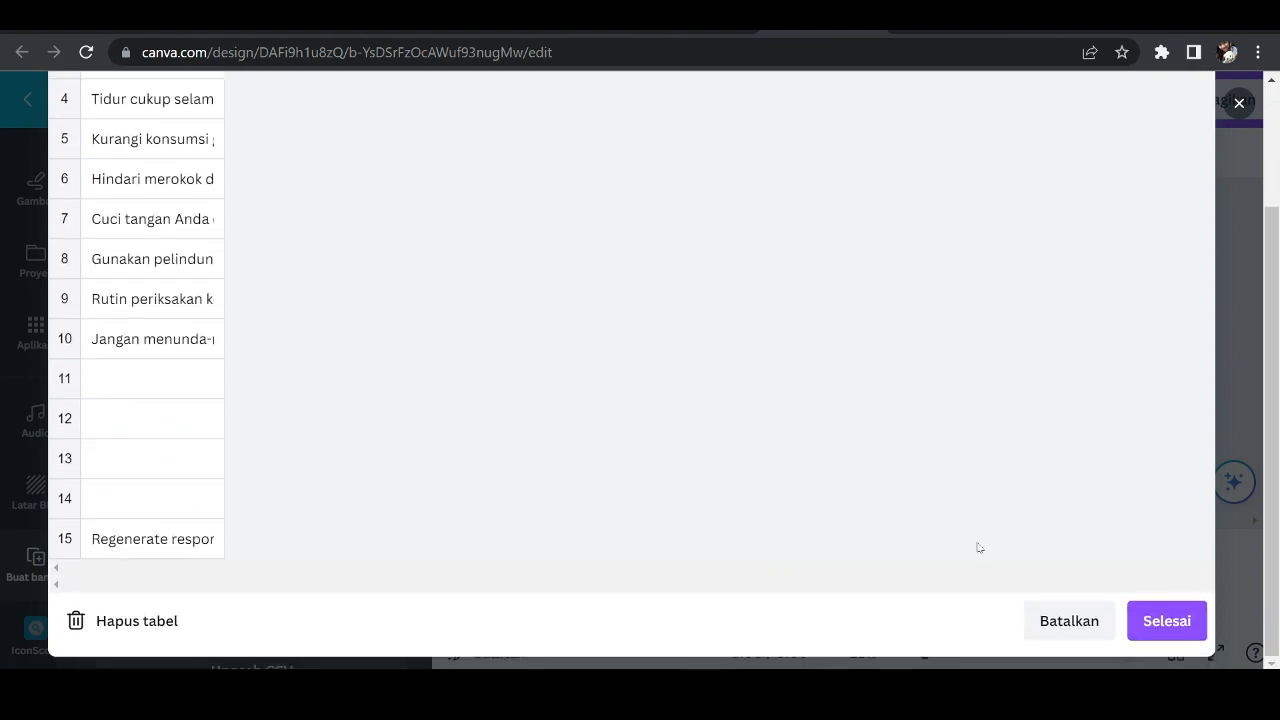
left_click(1164, 622)
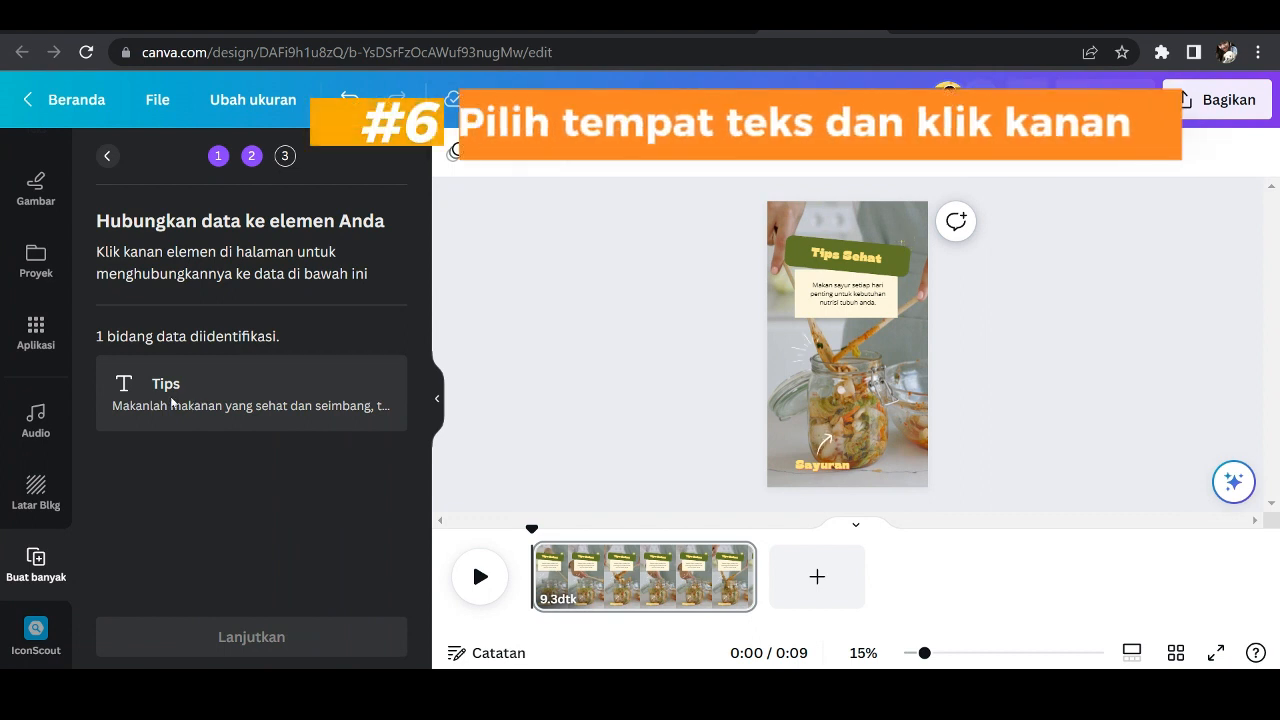
- Connect the body text in the cream box to the Tips data field
left_click(847, 293)
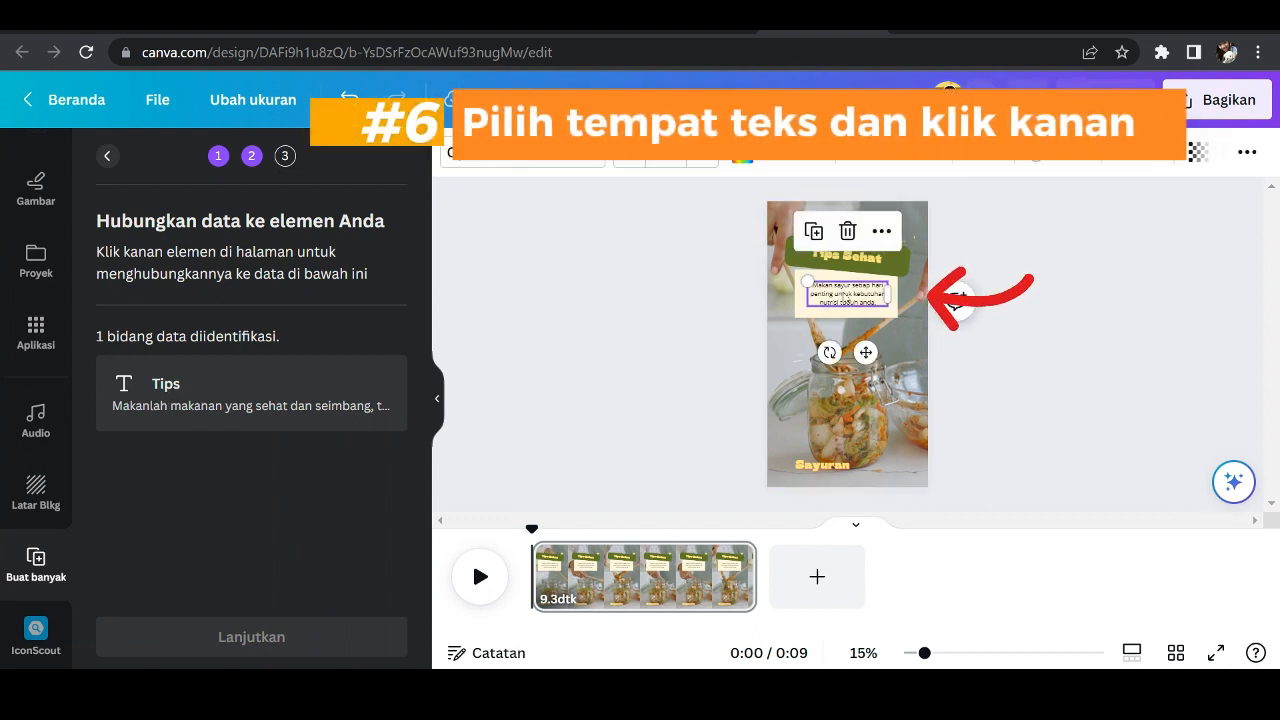
right_click(844, 298)
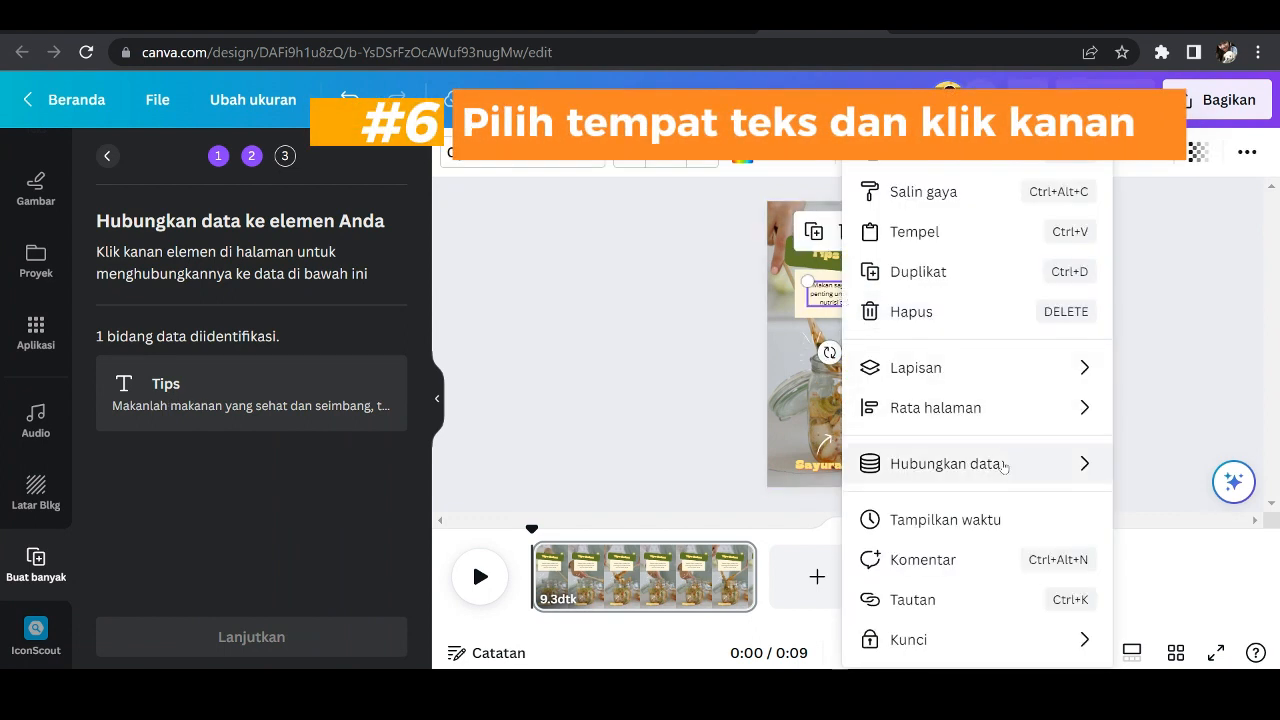
mouse_move(1003, 465)
left_click(1165, 472)
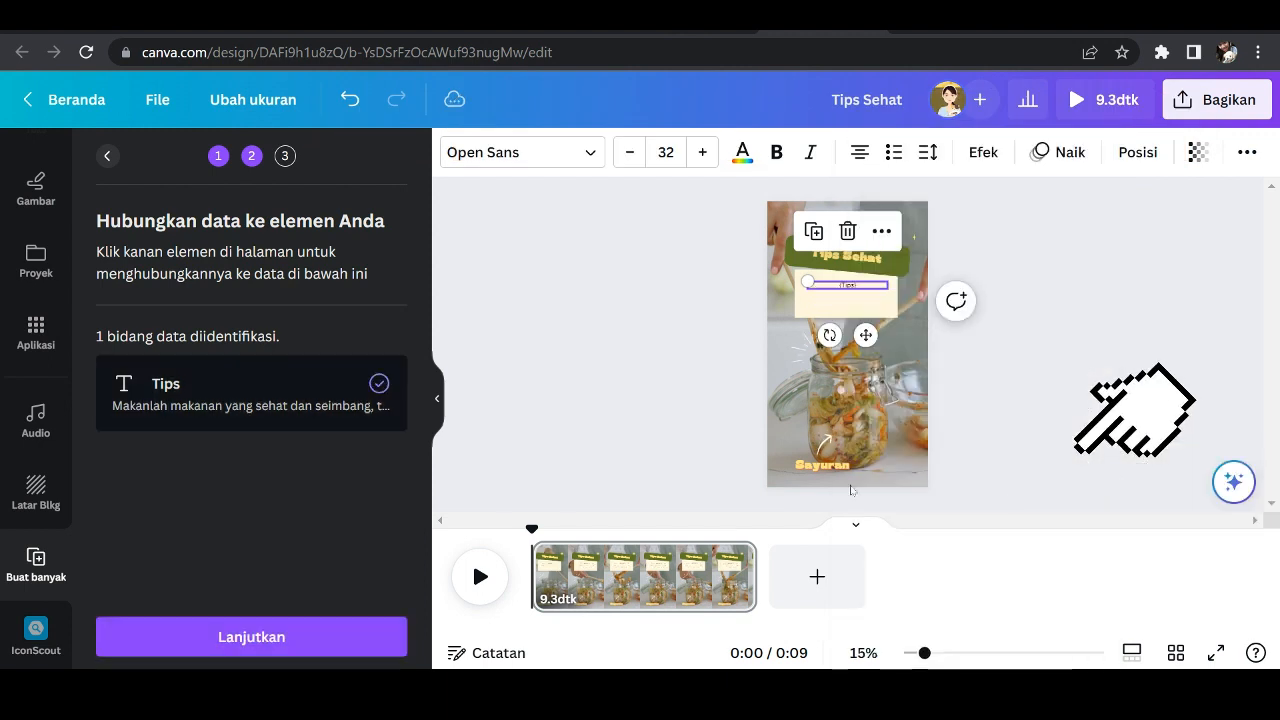
- Exclude the "Regenerate response" row from the data and generate the 10 pages
left_click(281, 640)
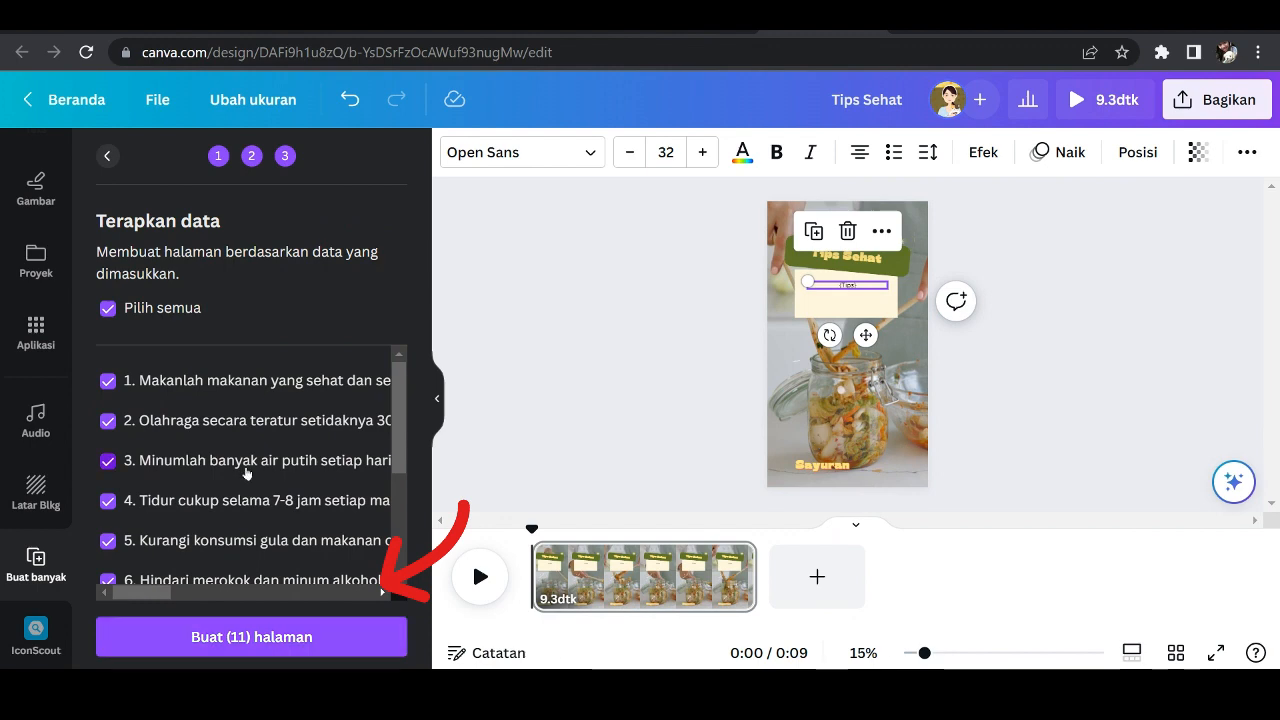
scroll(247, 473, "down", 3)
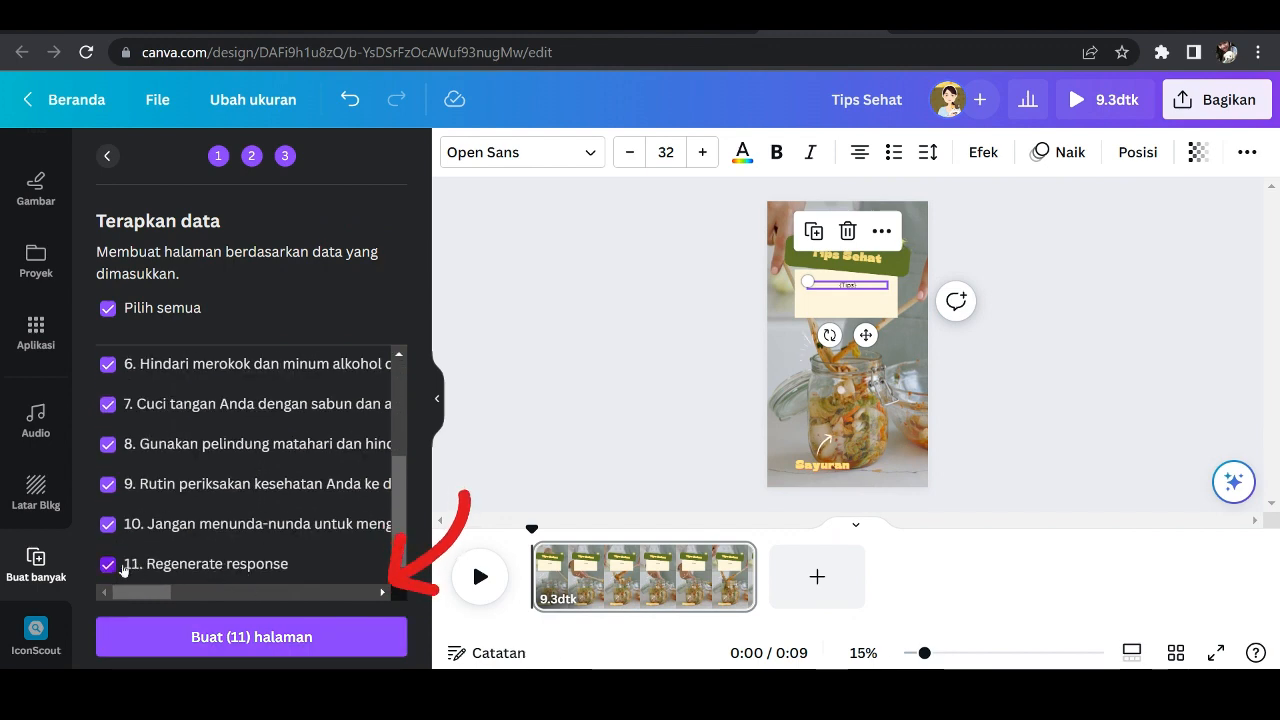
scroll(323, 545, "up", 3)
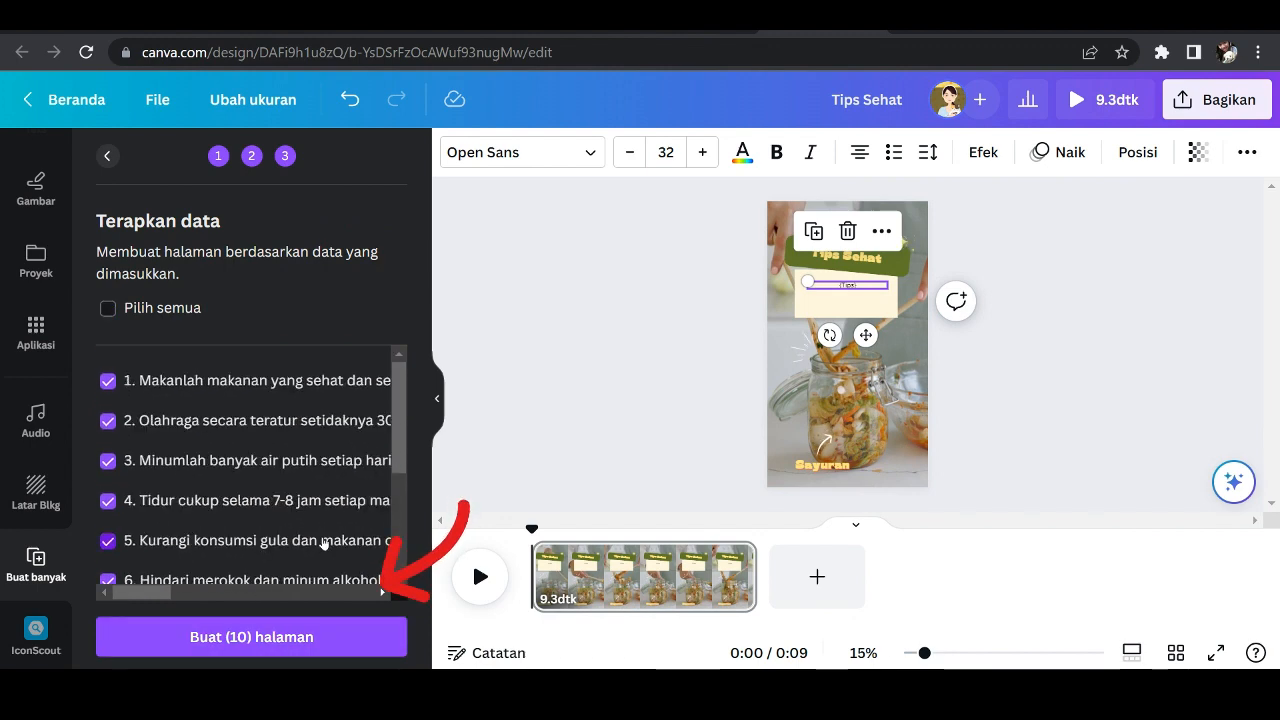
scroll(323, 545, "down", 3)
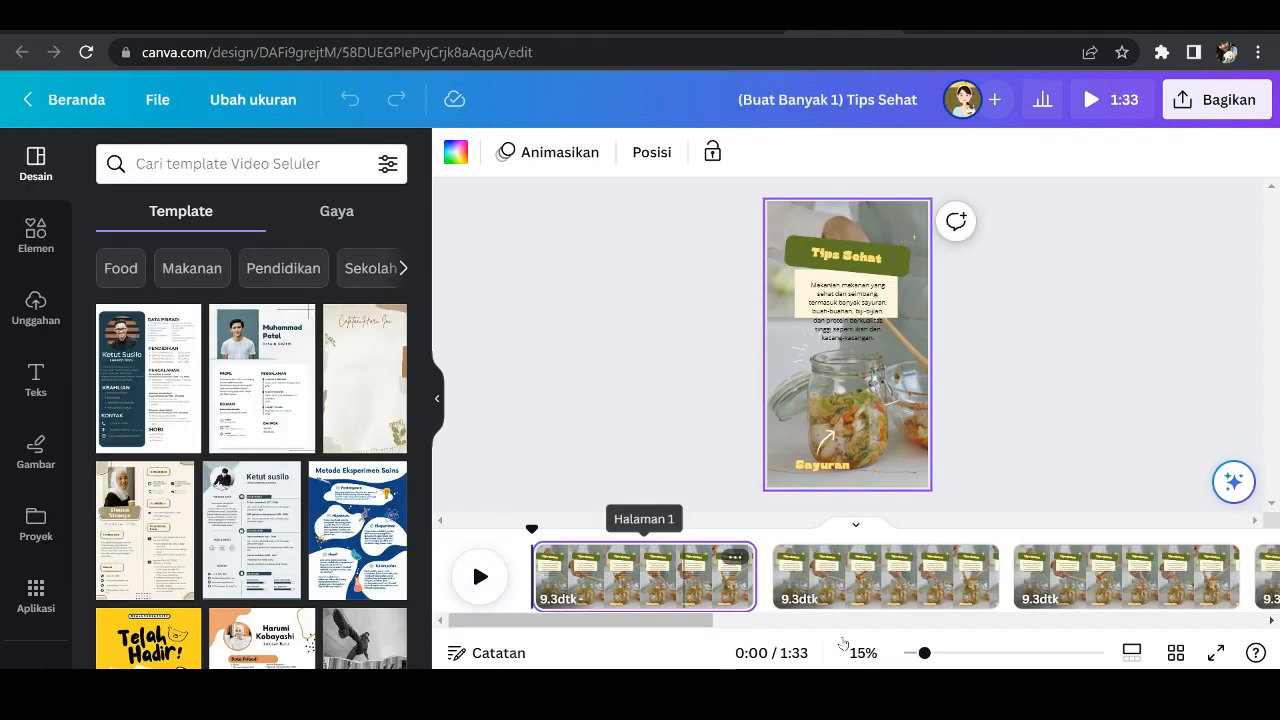
- On page 1, extend the cream box downward to fit behind the whole tip and move the tip text up slightly
scroll(842, 590, "right", 5)
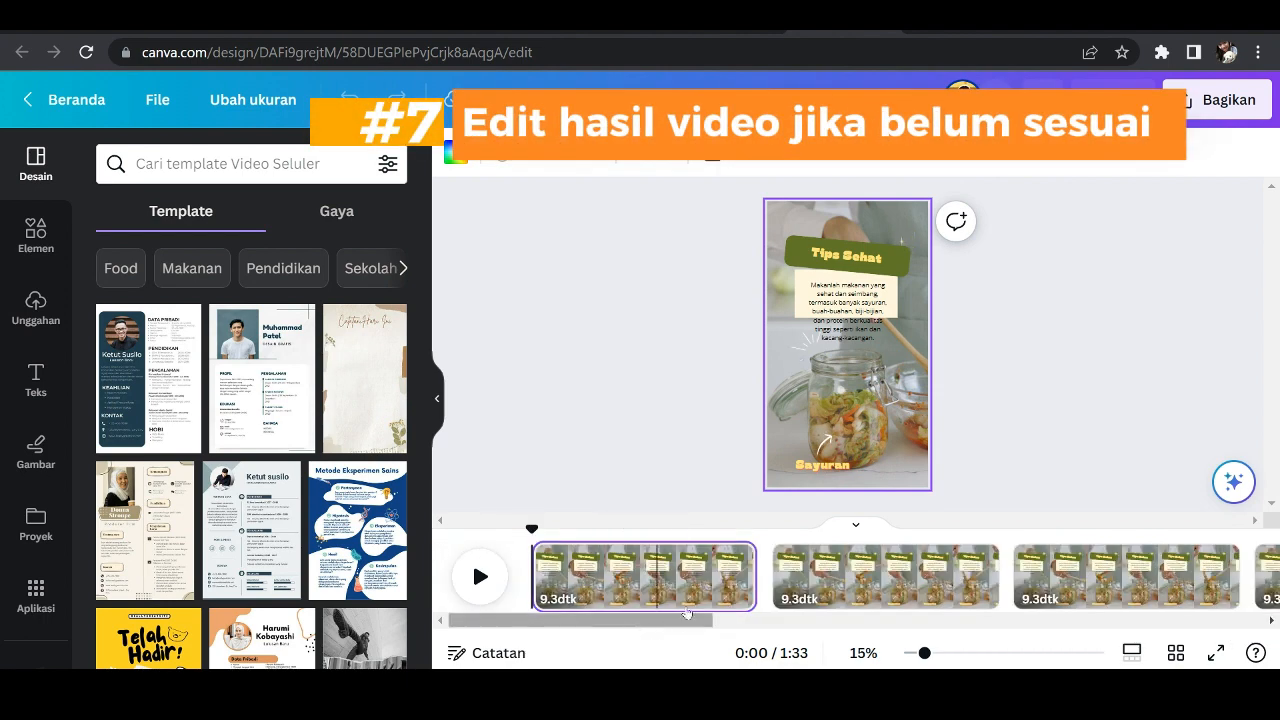
left_click(691, 592)
left_click(852, 310)
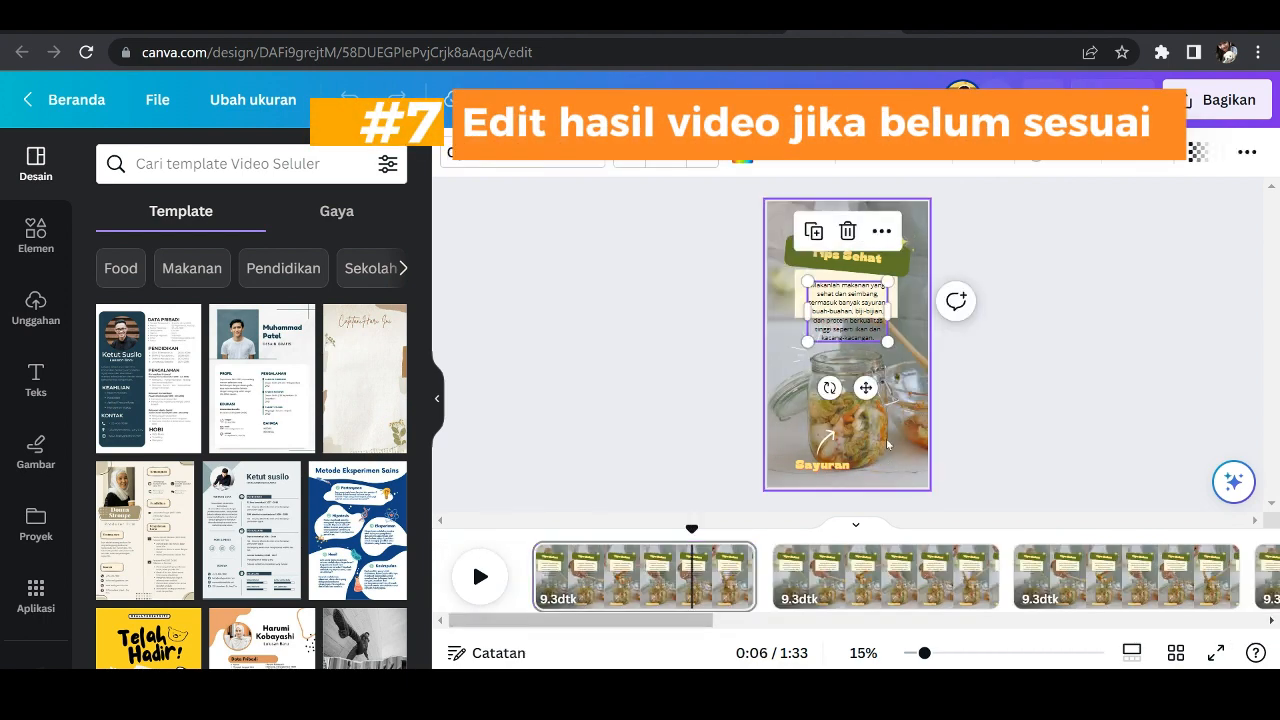
left_click_drag(924, 653, 955, 656)
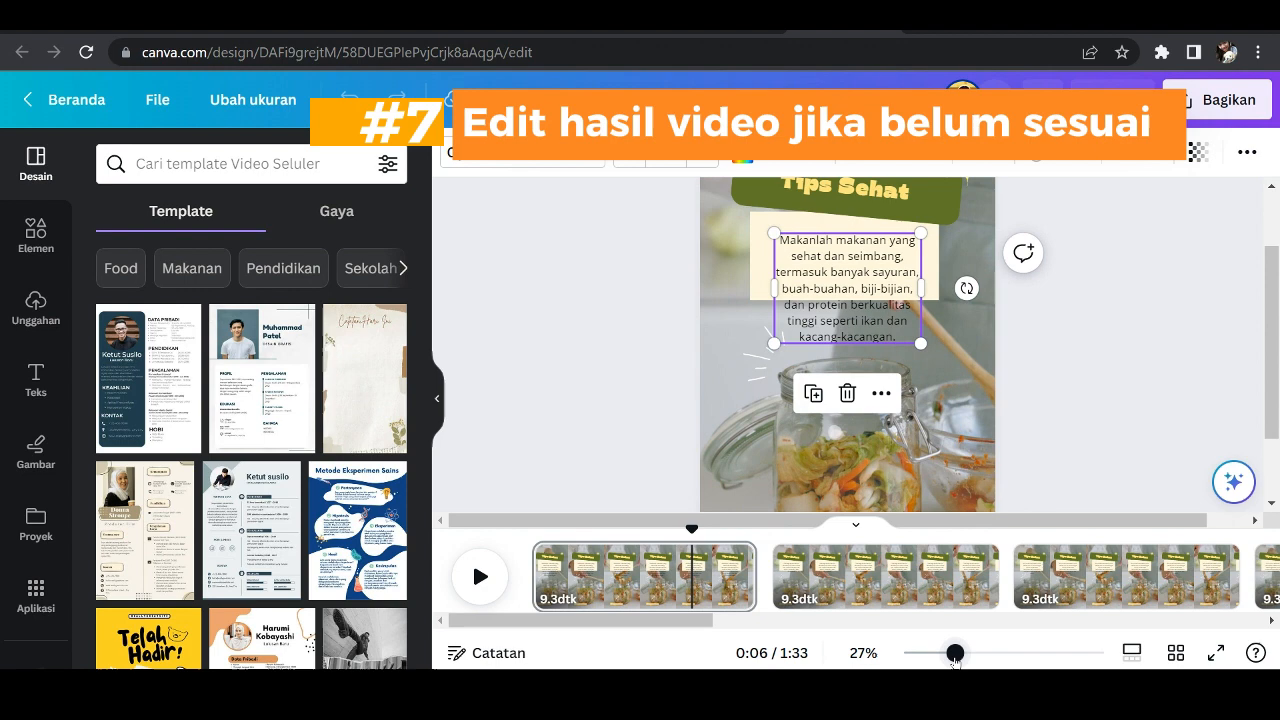
left_click(760, 252)
mouse_move(857, 302)
left_mouse_down()
mouse_move(864, 350)
mouse_move(844, 283)
left_mouse_up()
left_click(841, 288)
left_click(965, 409)
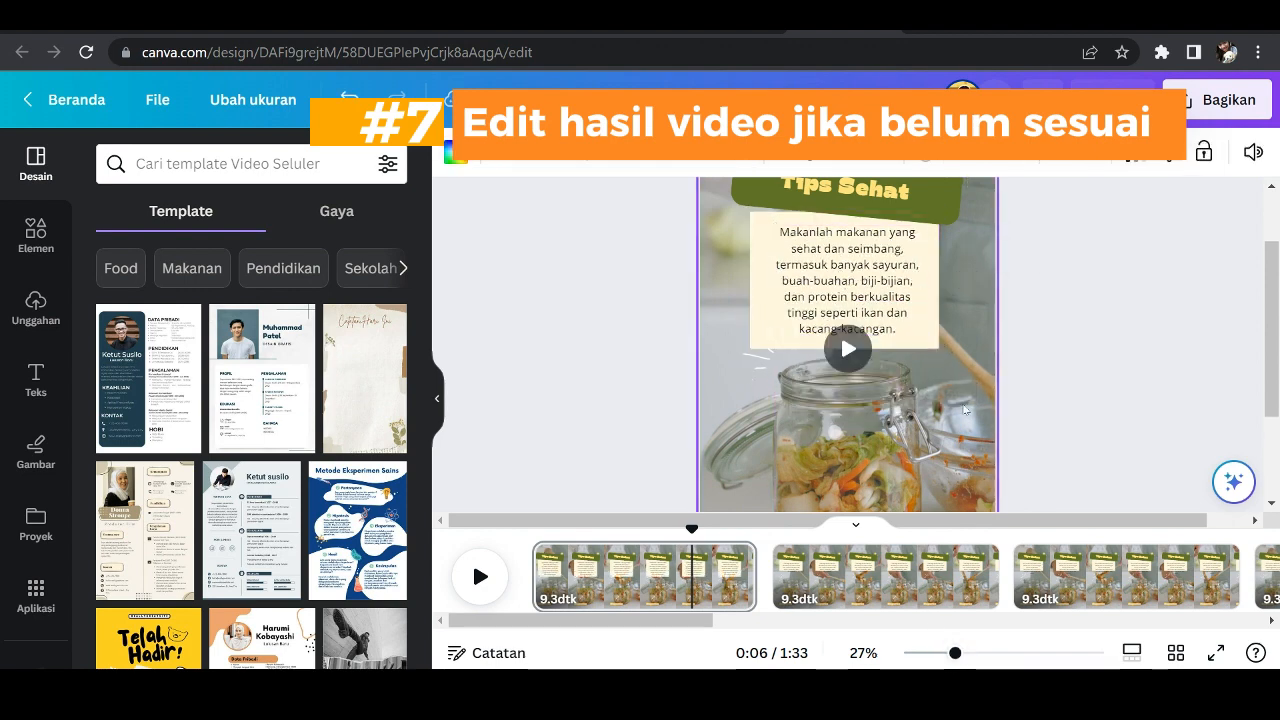
- Search the video elements for "makanan" and add the 13-second clip of a woman with a salad bowl to page 1
left_click(36, 234)
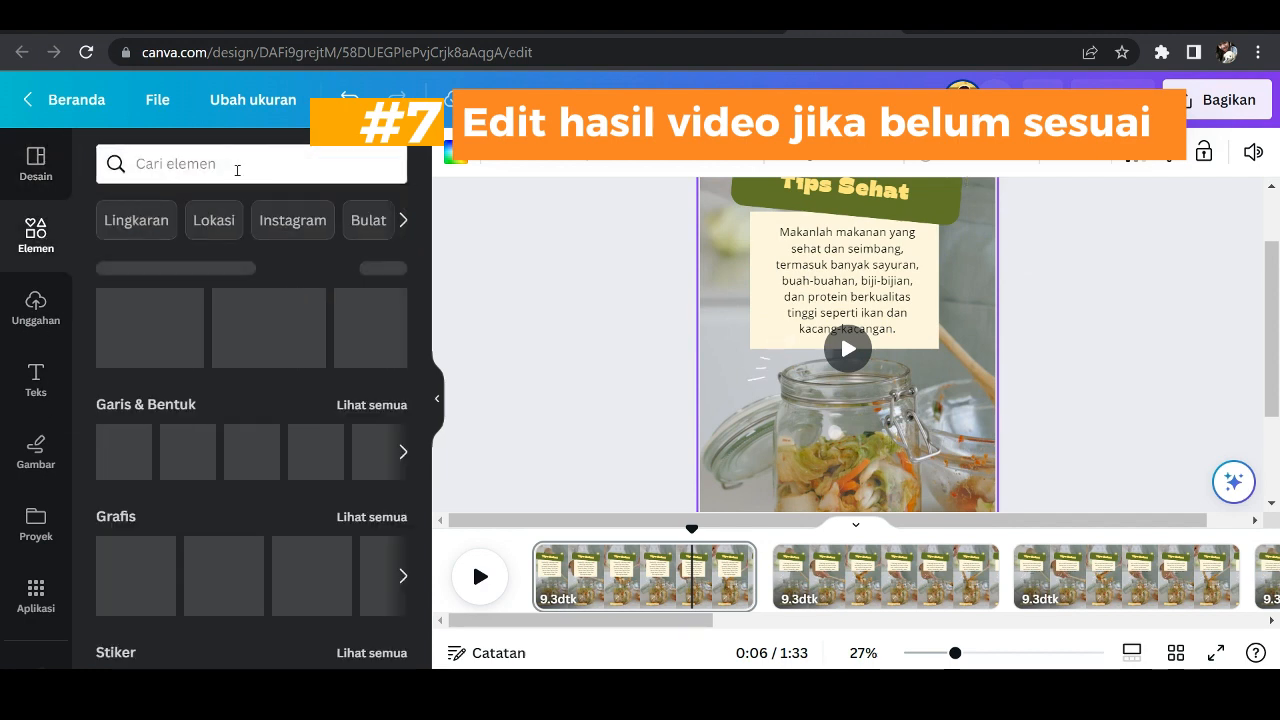
left_click(237, 170)
type("makana")
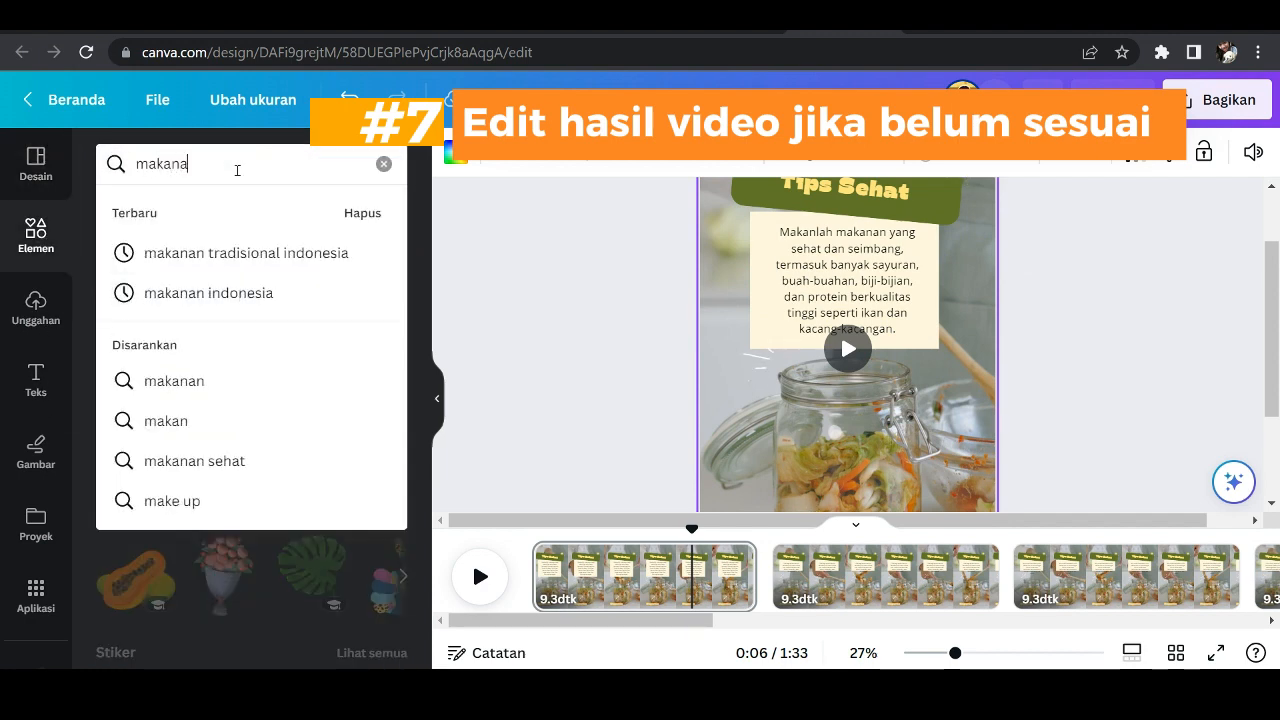
type("n")
key("Return")
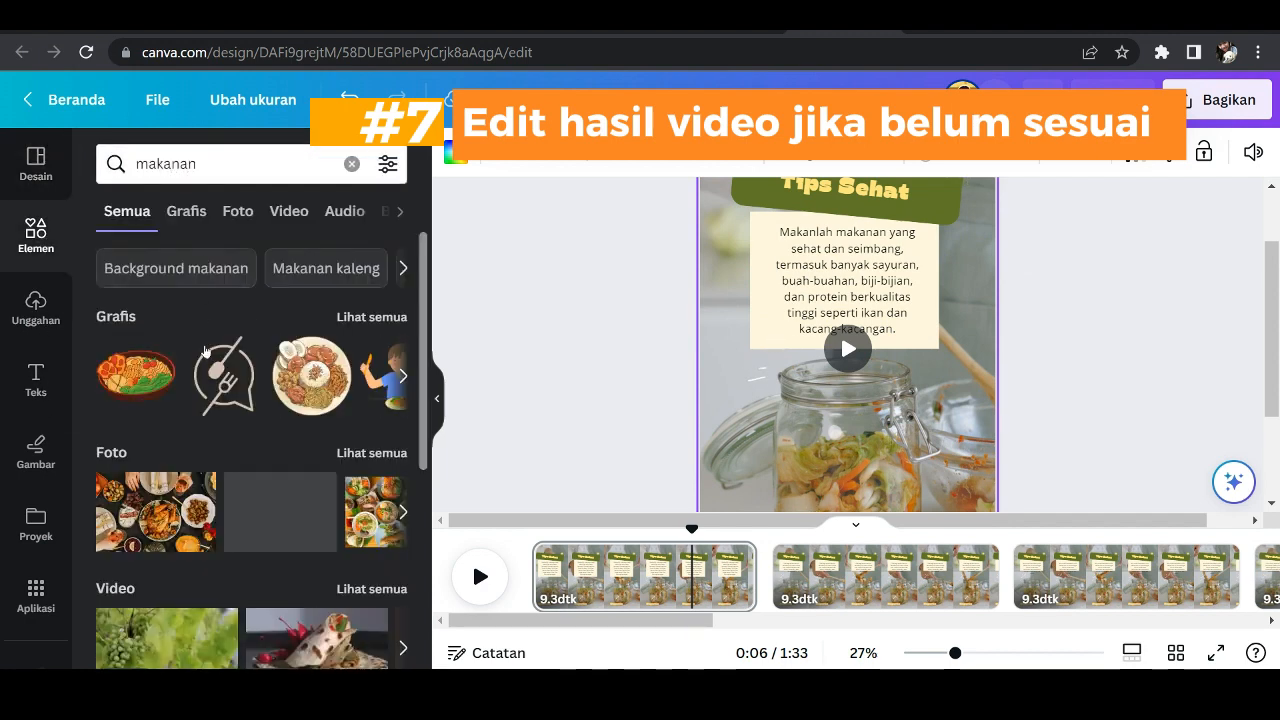
left_click(289, 211)
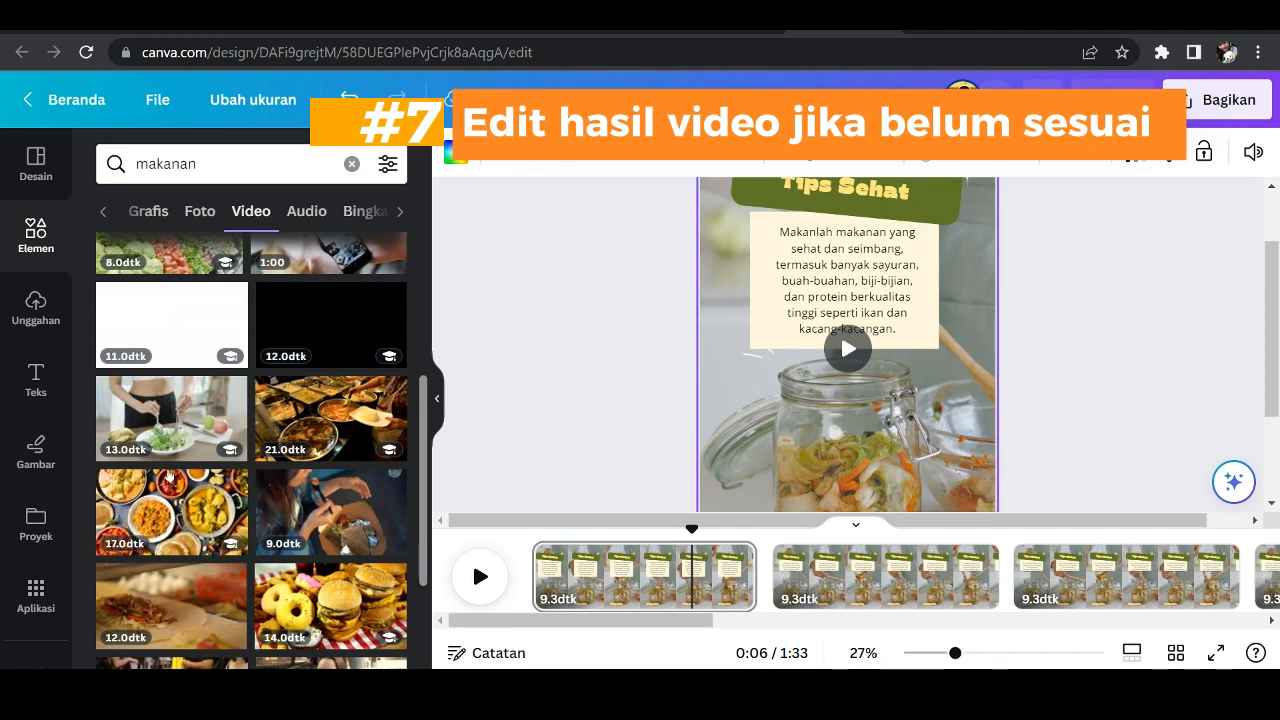
left_click(168, 416)
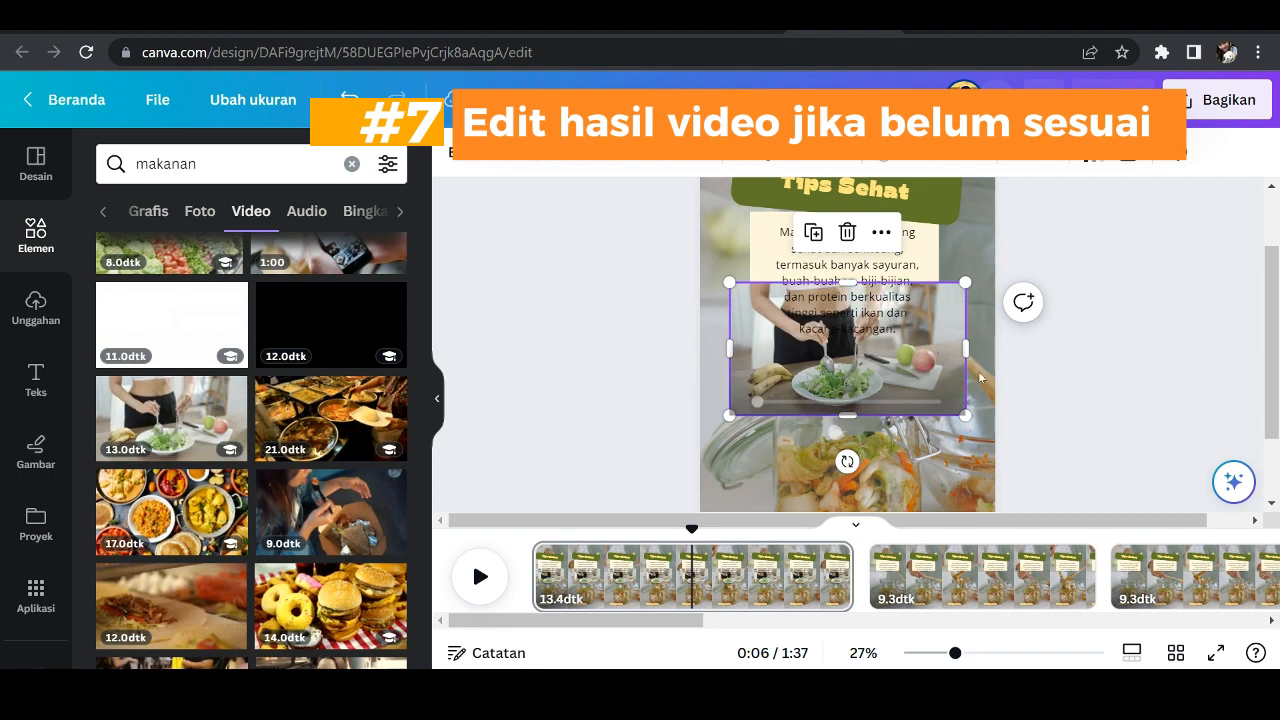
- Enlarge the salad clip to cover all of page 1 and set it as the background behind the title and tip
left_click_drag(851, 344, 848, 180)
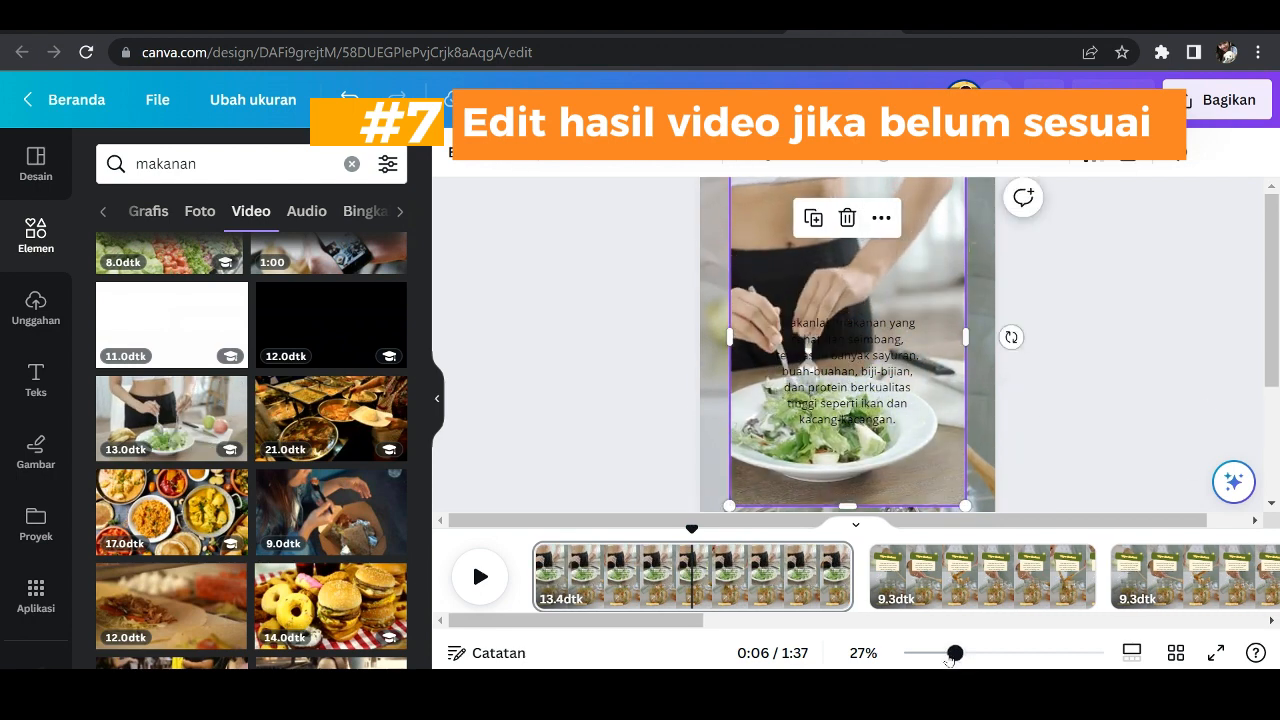
scroll(1100, 447, "down", 3)
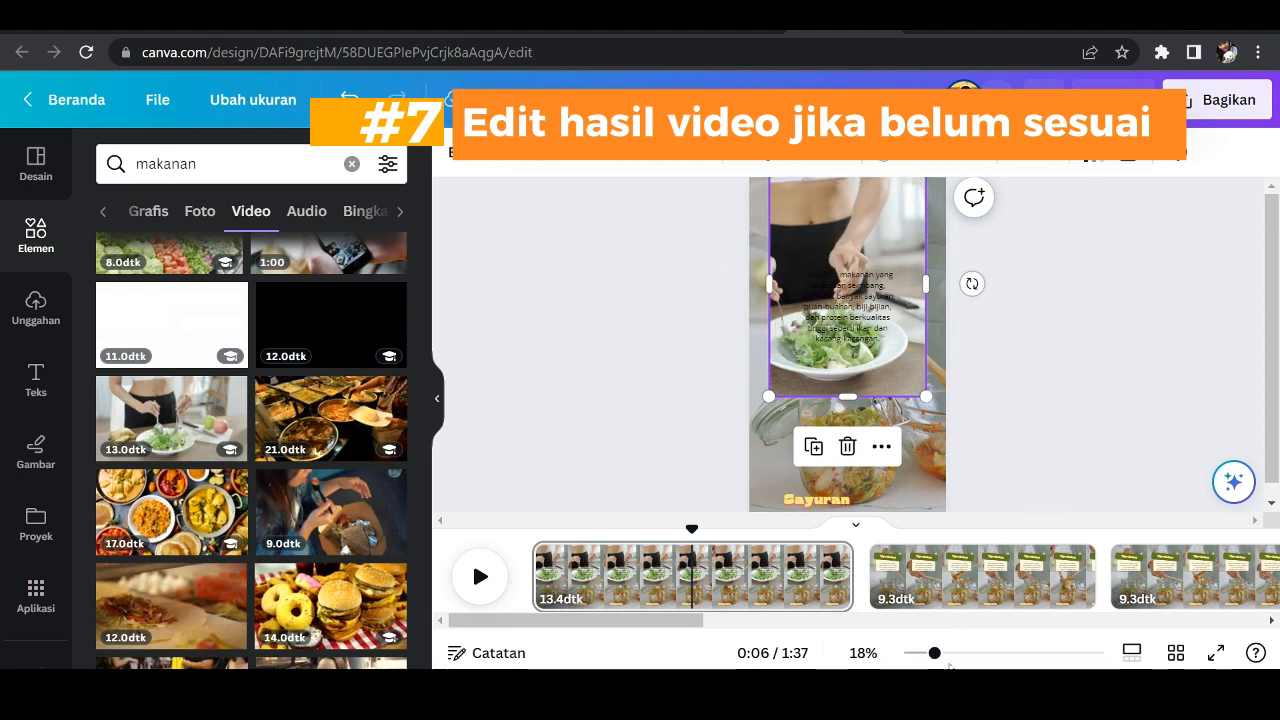
scroll(1117, 381, "down", 1)
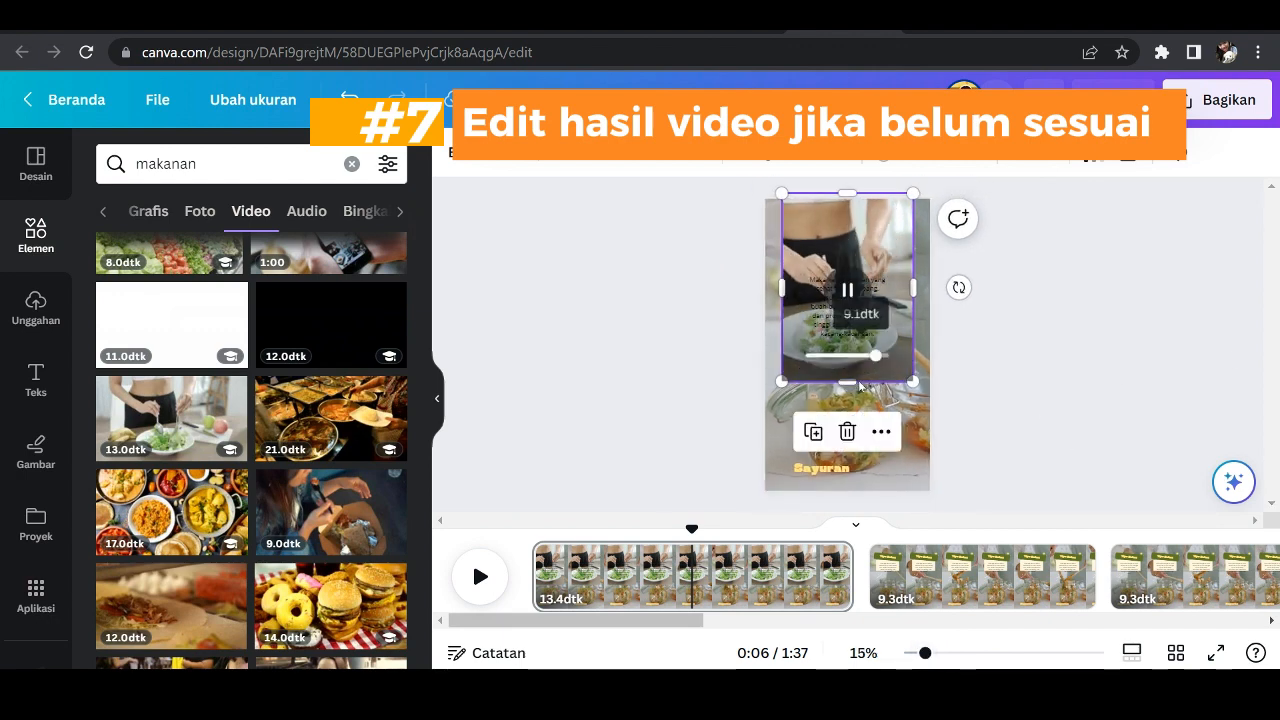
left_click_drag(782, 381, 735, 485)
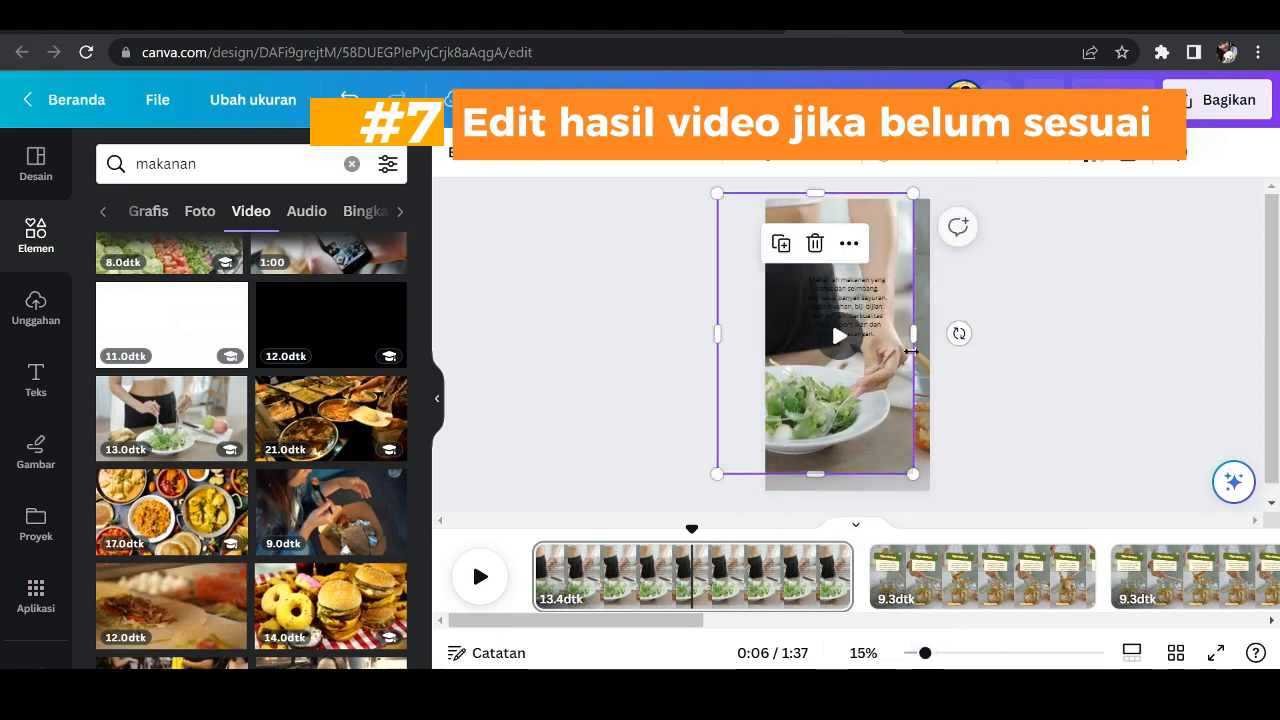
left_click_drag(914, 335, 961, 343)
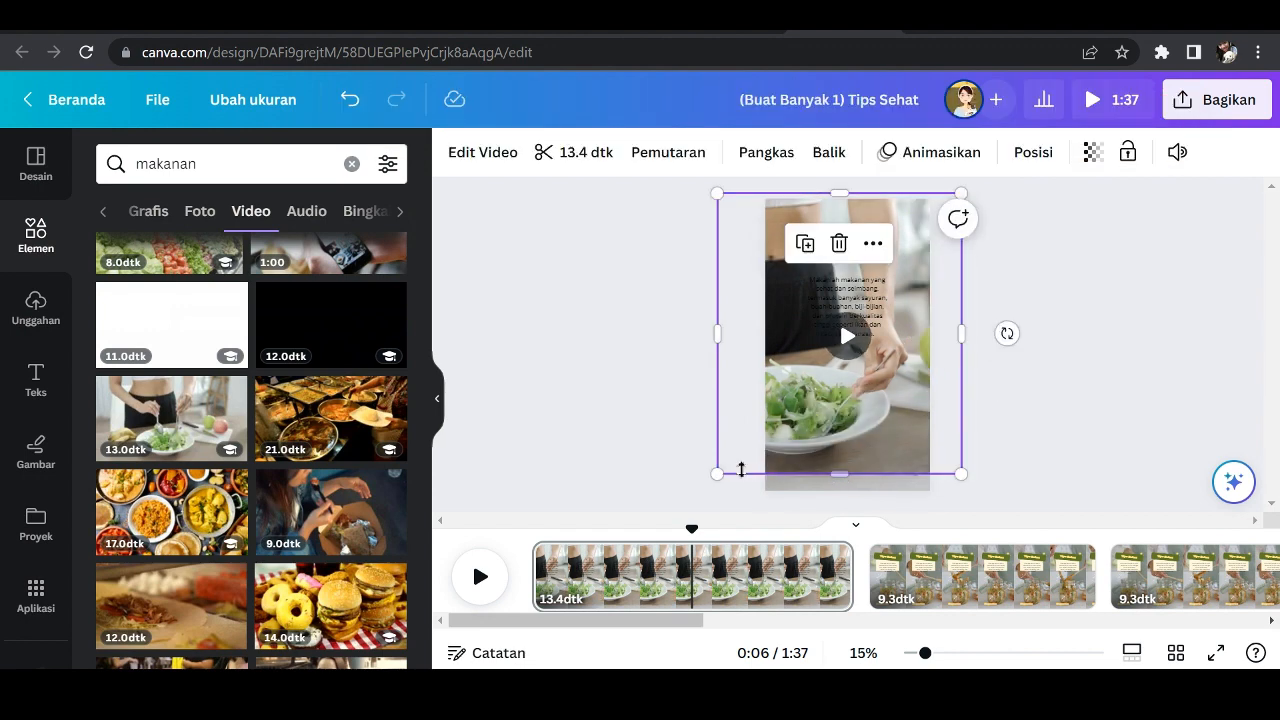
left_click_drag(717, 473, 708, 513)
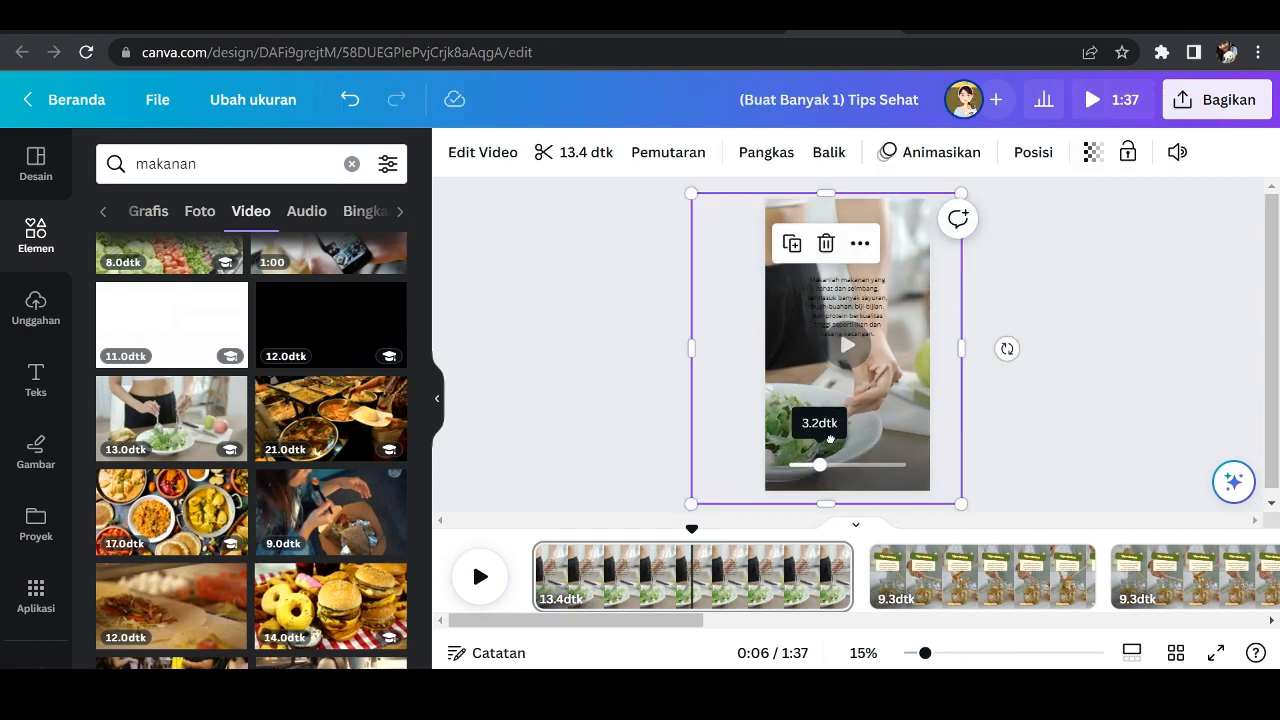
left_click_drag(800, 432, 857, 435)
left_click(1143, 316)
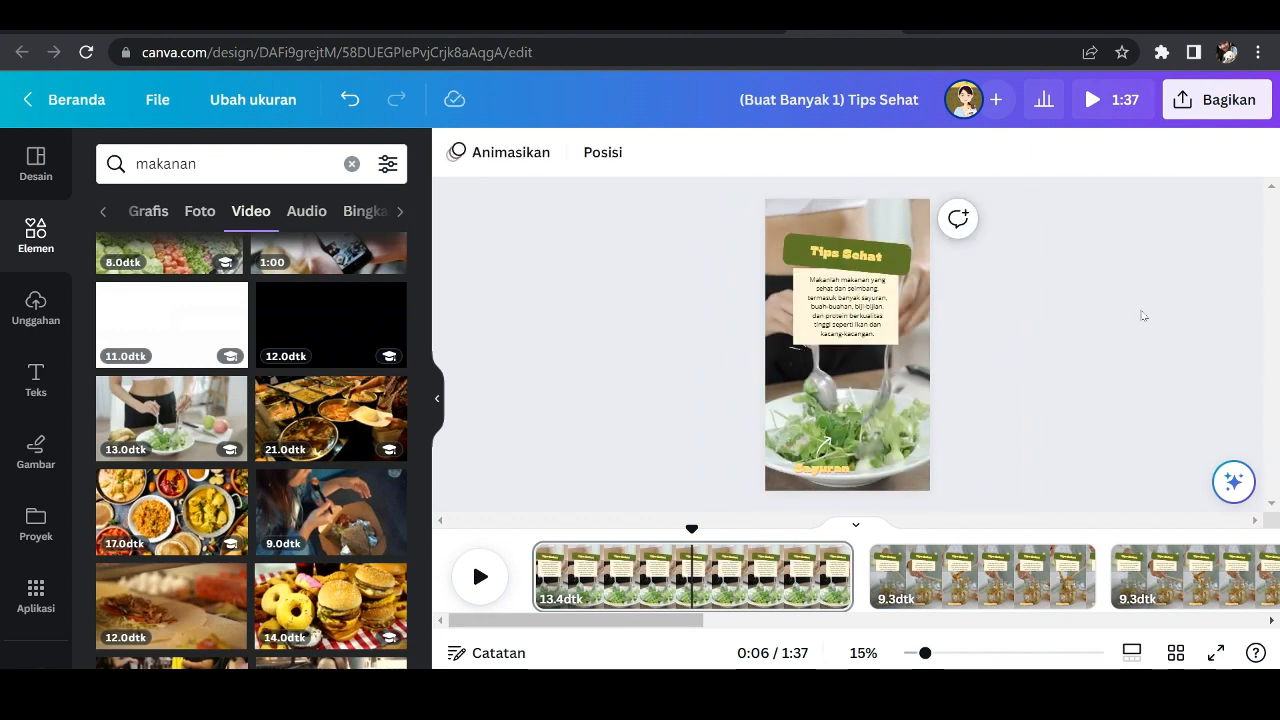
- Trim the salad background video on page 1 to 9.0 seconds
left_click(870, 437)
left_click(643, 152)
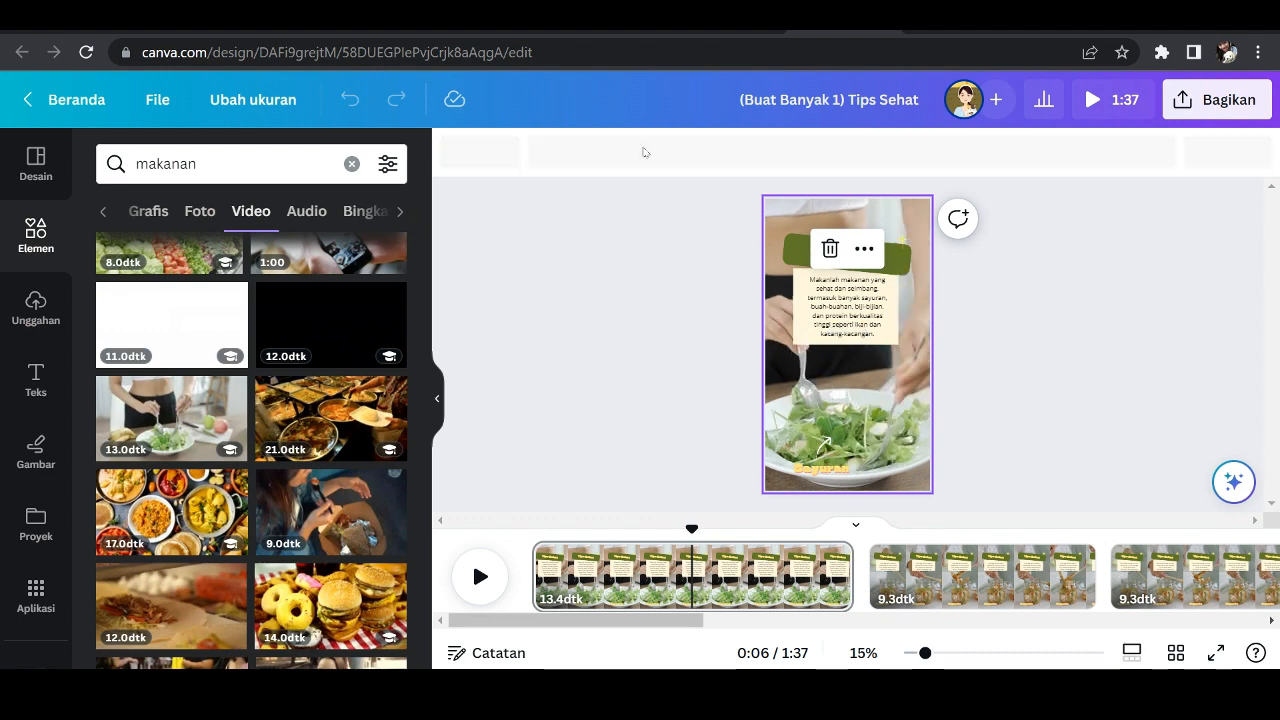
left_click_drag(1193, 143, 980, 155)
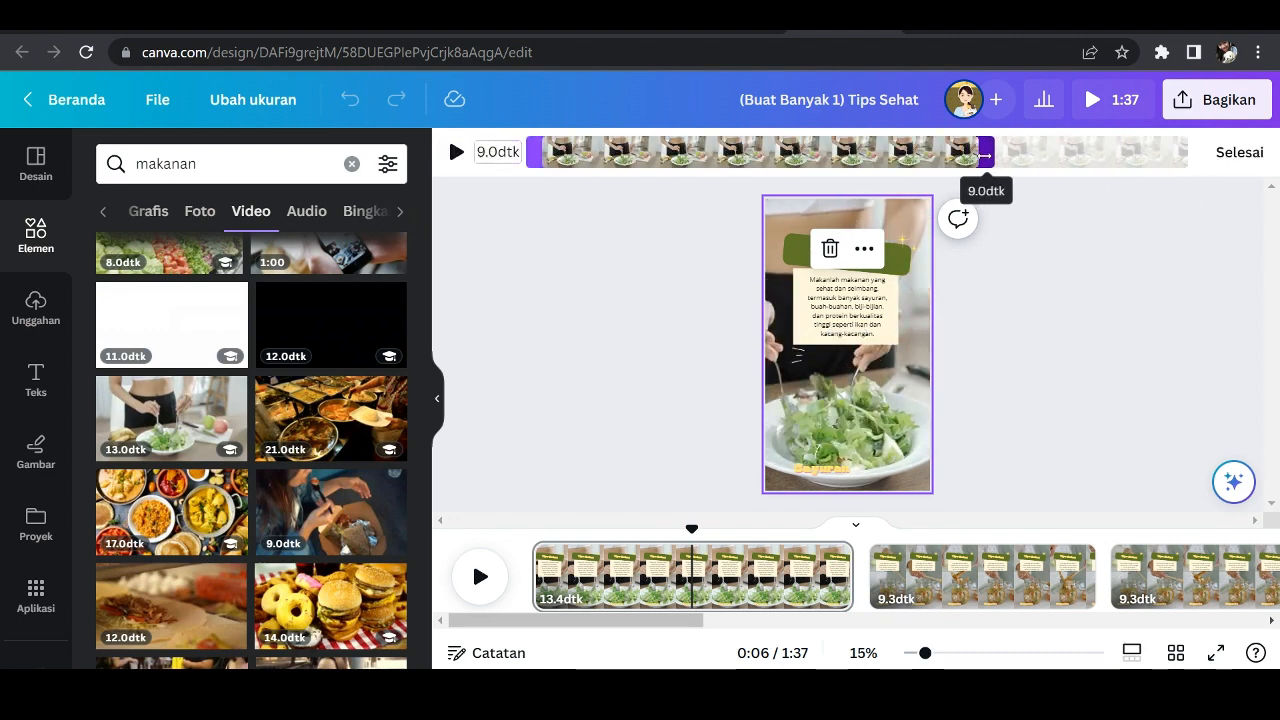
- On page 2, extend the cream box downward to fit behind the whole exercise tip
left_click(840, 575)
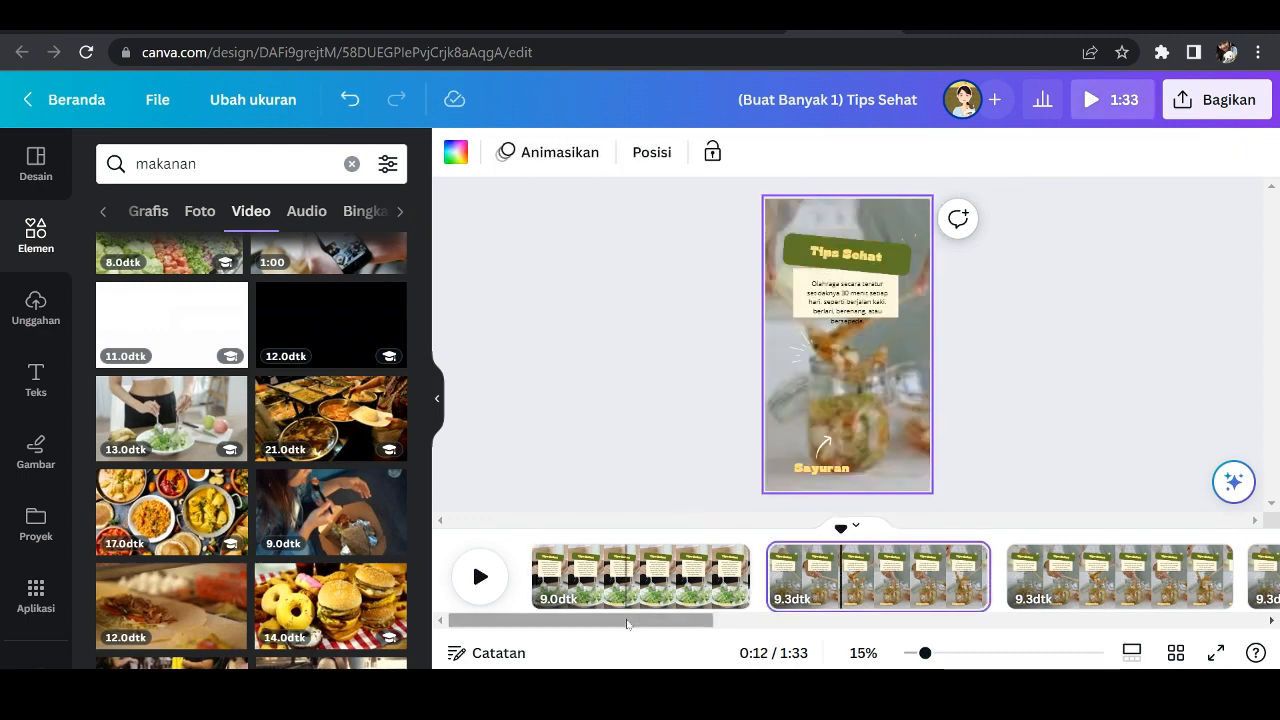
left_click(843, 320)
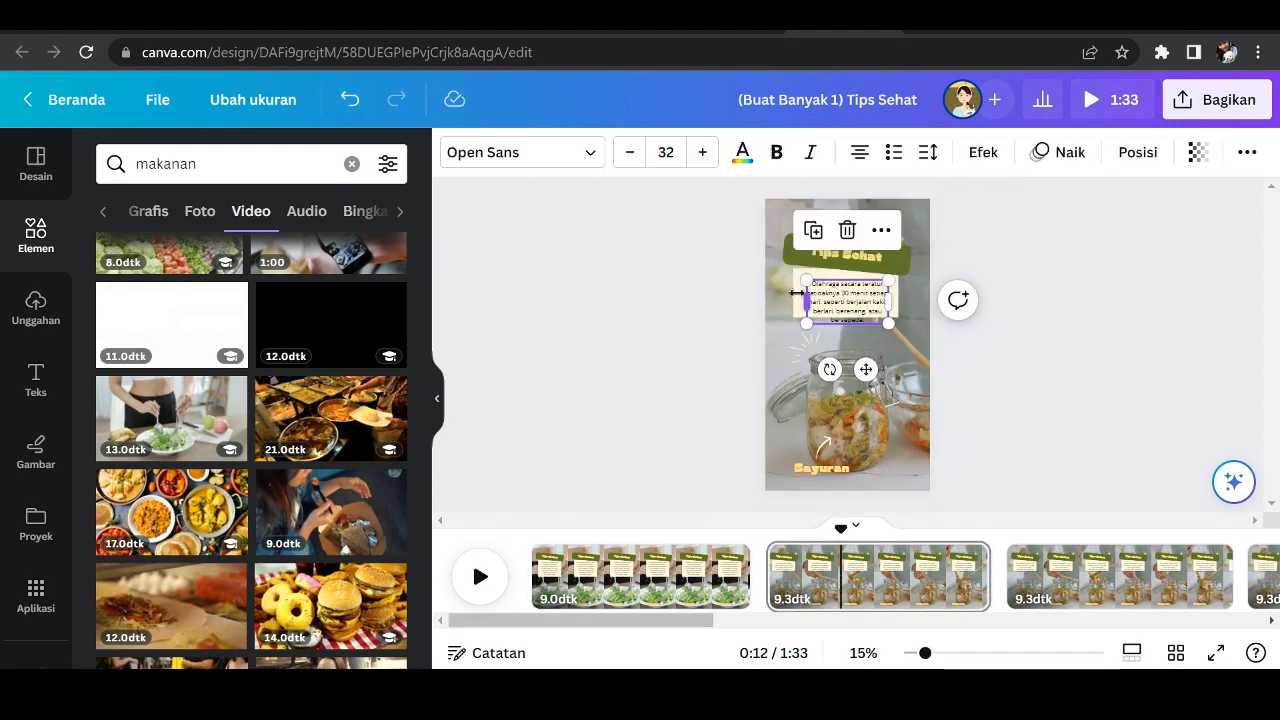
left_click(955, 307)
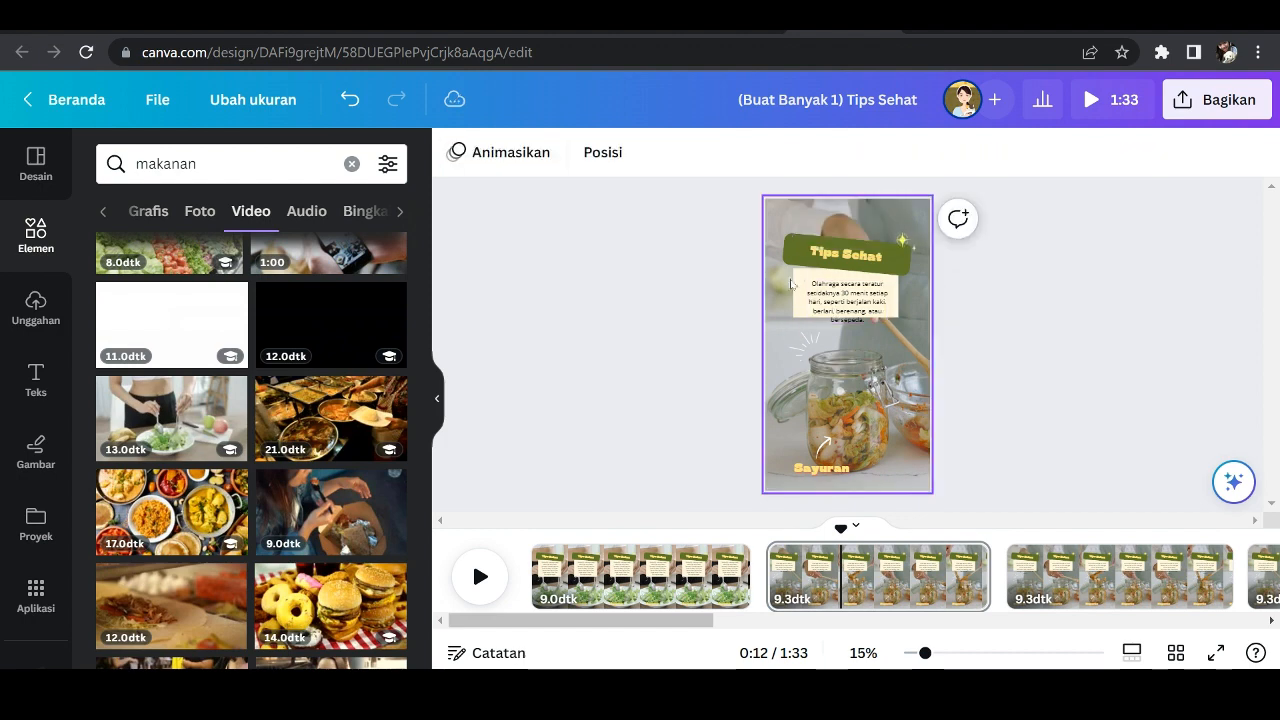
left_click(845, 300)
left_click_drag(852, 333, 855, 352)
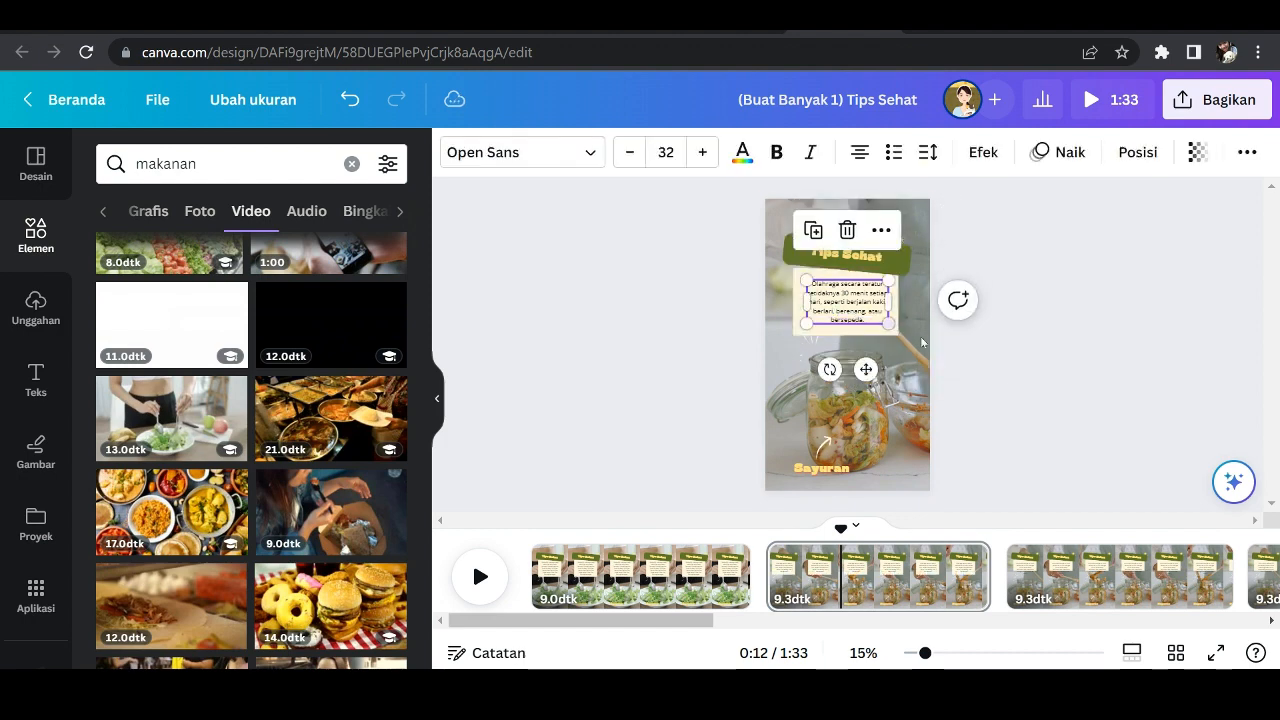
left_click(1010, 374)
left_click(835, 312)
left_click(715, 315)
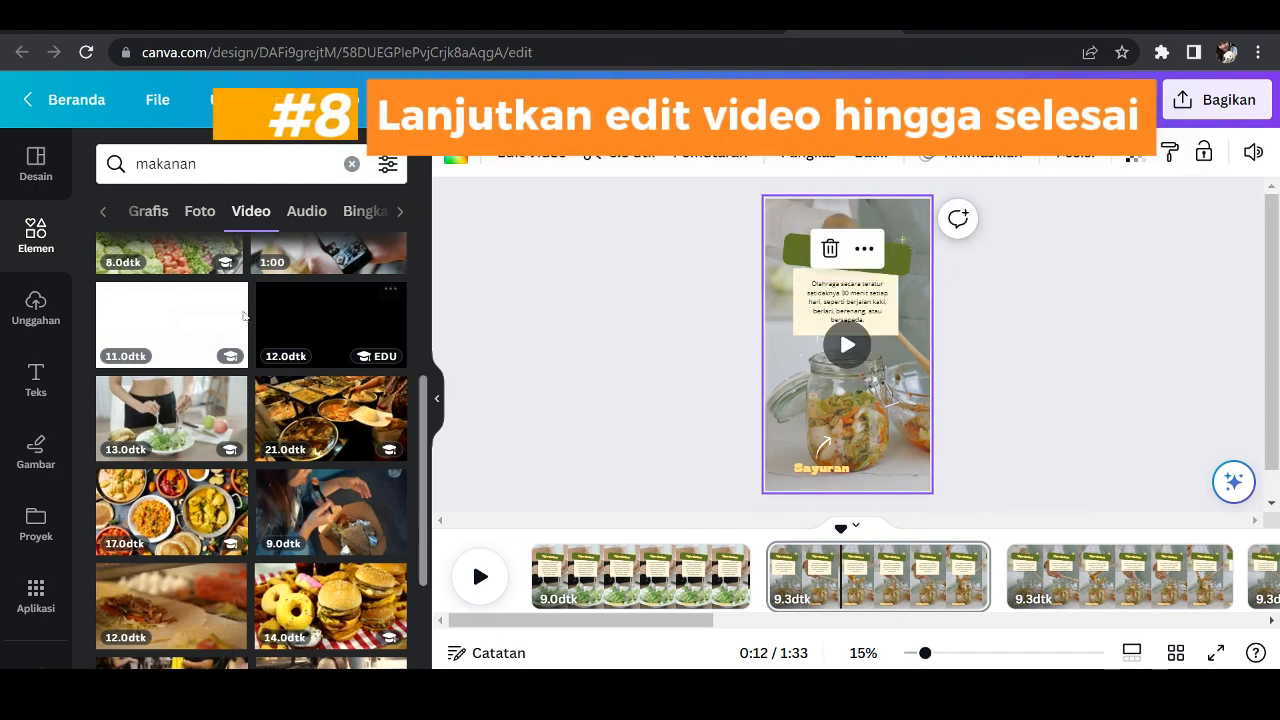
- Search the video elements for "olahraga" and add the 25-second cyclist clip to page 2
left_click(222, 171)
type("olaha")
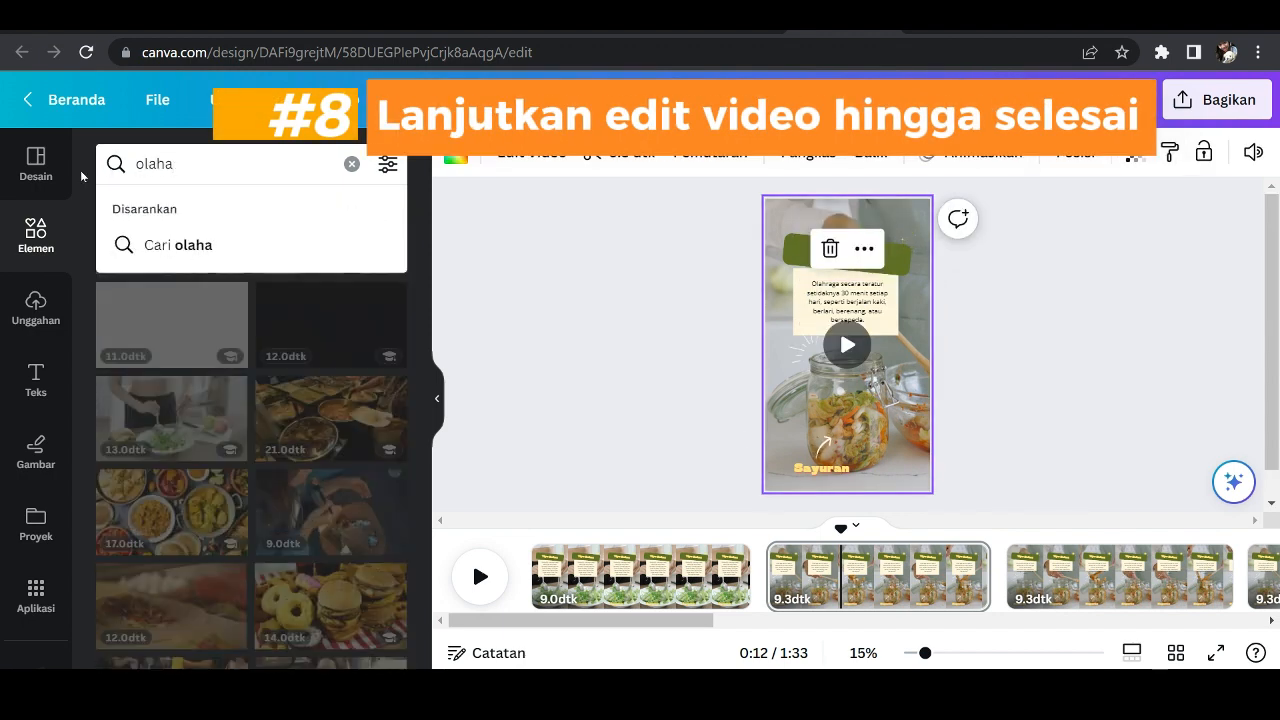
key("BackSpace")
type("raga")
key("Return")
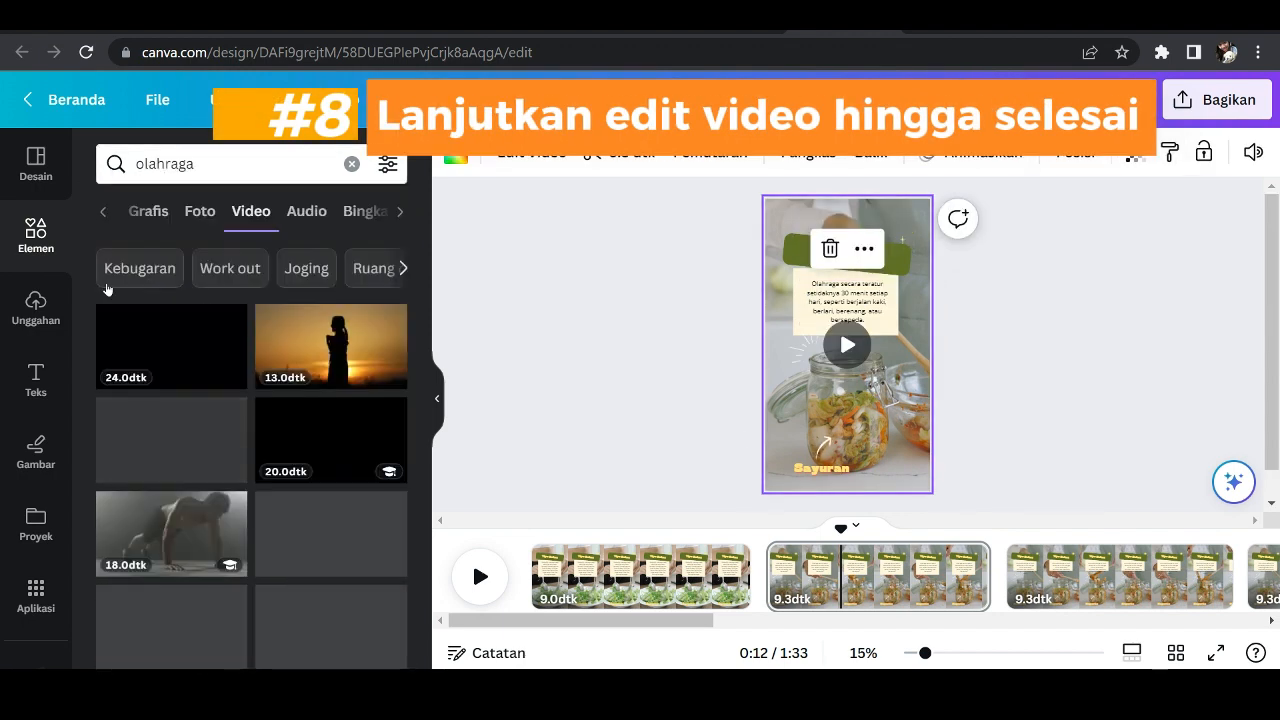
scroll(309, 527, "down", 1)
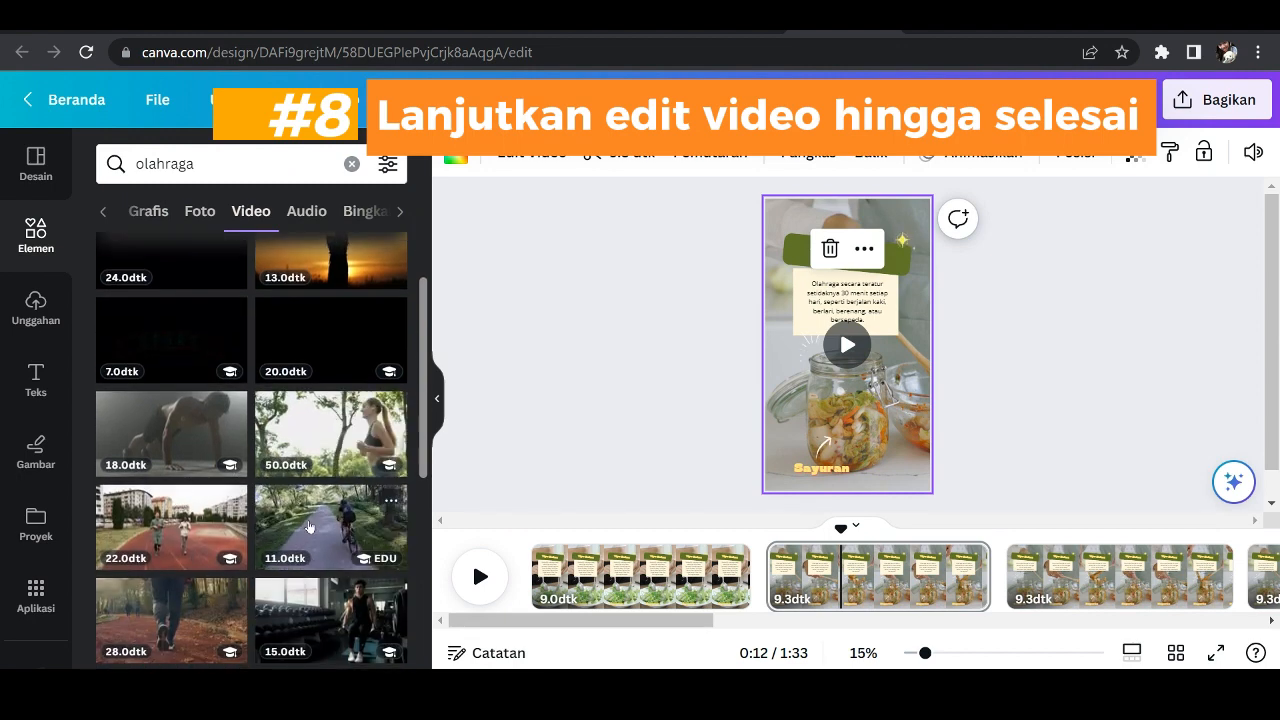
scroll(200, 520, "down", 1)
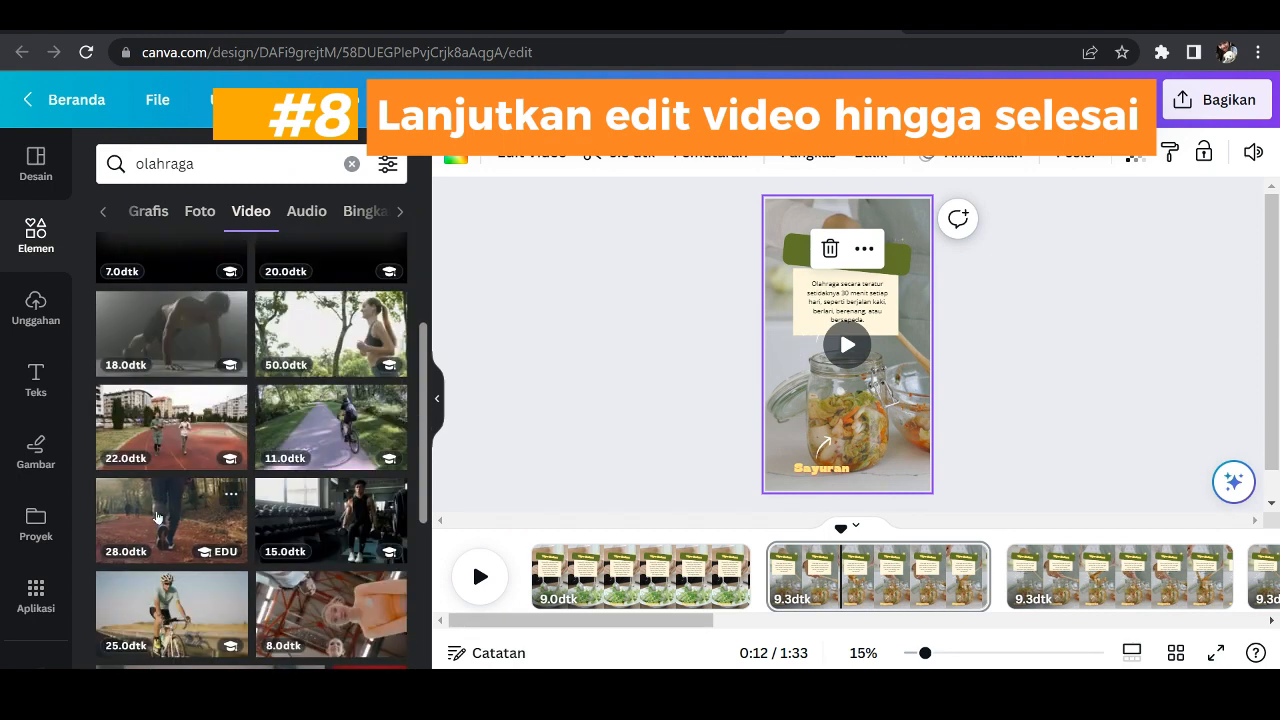
scroll(160, 510, "down", 1)
left_click(172, 495)
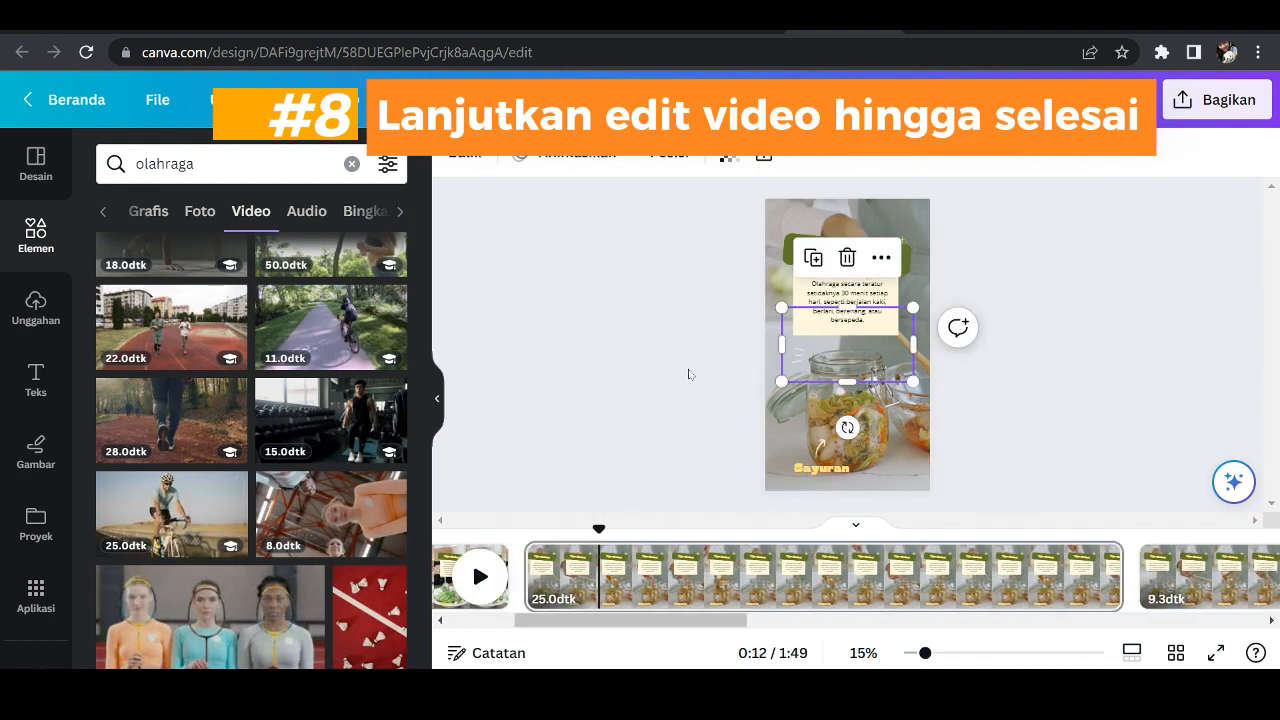
- Stretch the cyclist clip to cover all of page 2 and set it as the background behind the title and tip
left_click_drag(850, 300, 850, 191)
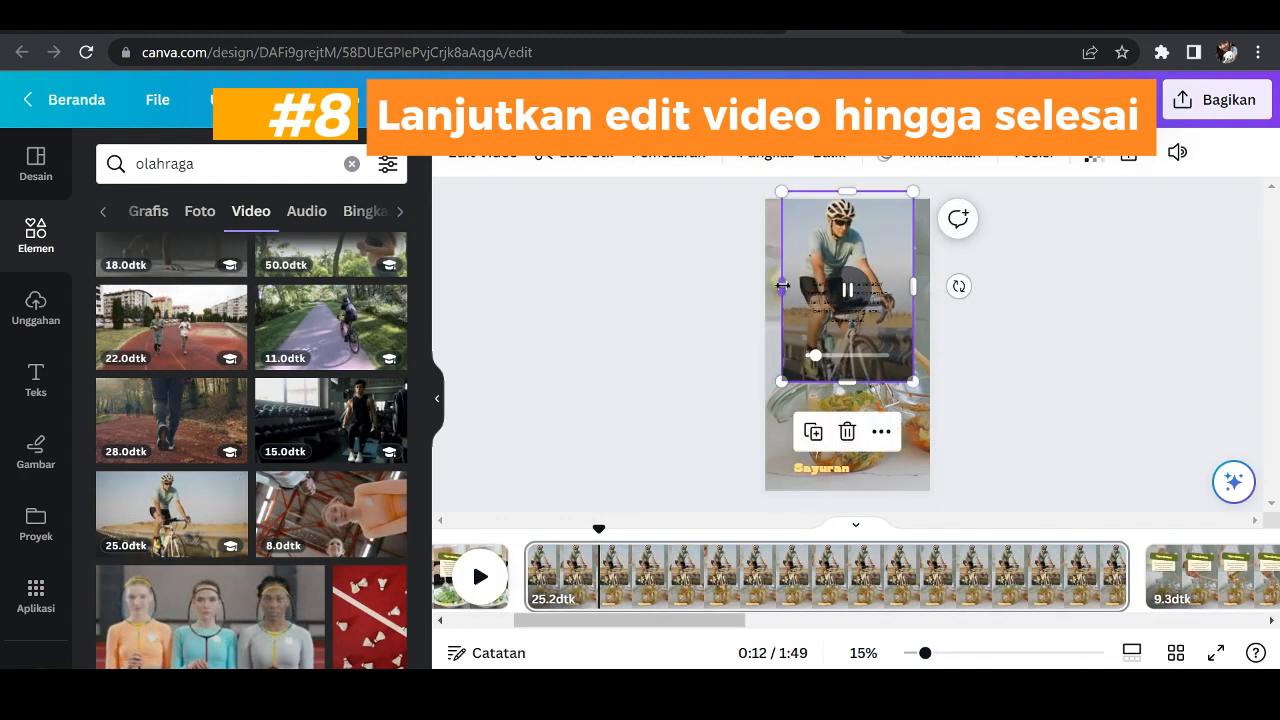
left_click_drag(782, 286, 757, 286)
left_click_drag(913, 286, 939, 291)
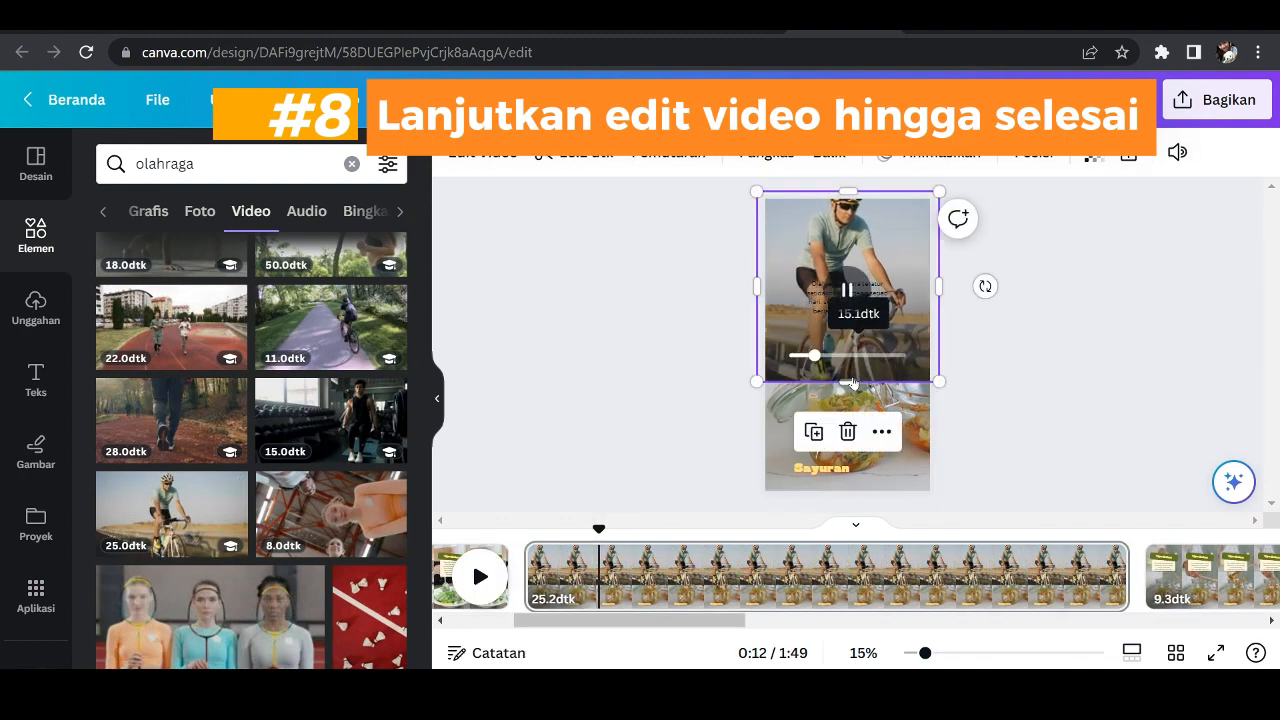
left_click_drag(862, 382, 863, 505)
left_click(1075, 392)
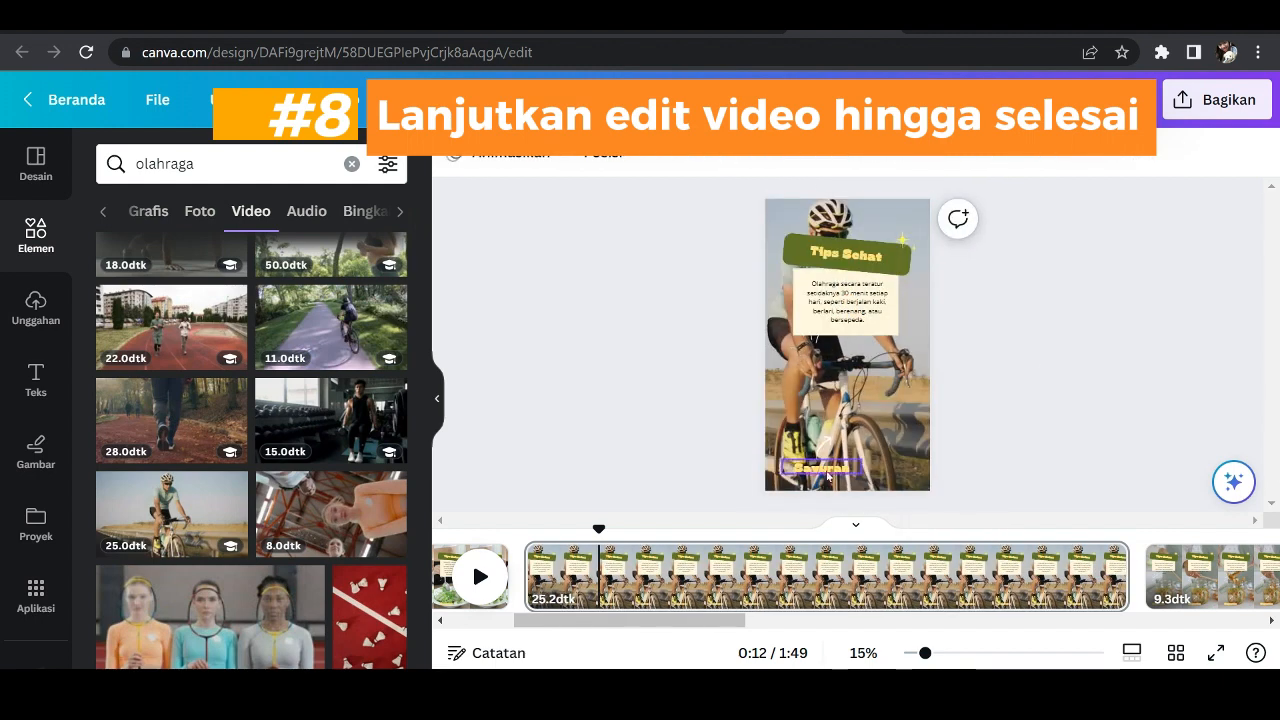
- Change the "Sayuran" caption on page 2 to "Bersepeda"
left_click(827, 477)
double_click(836, 468)
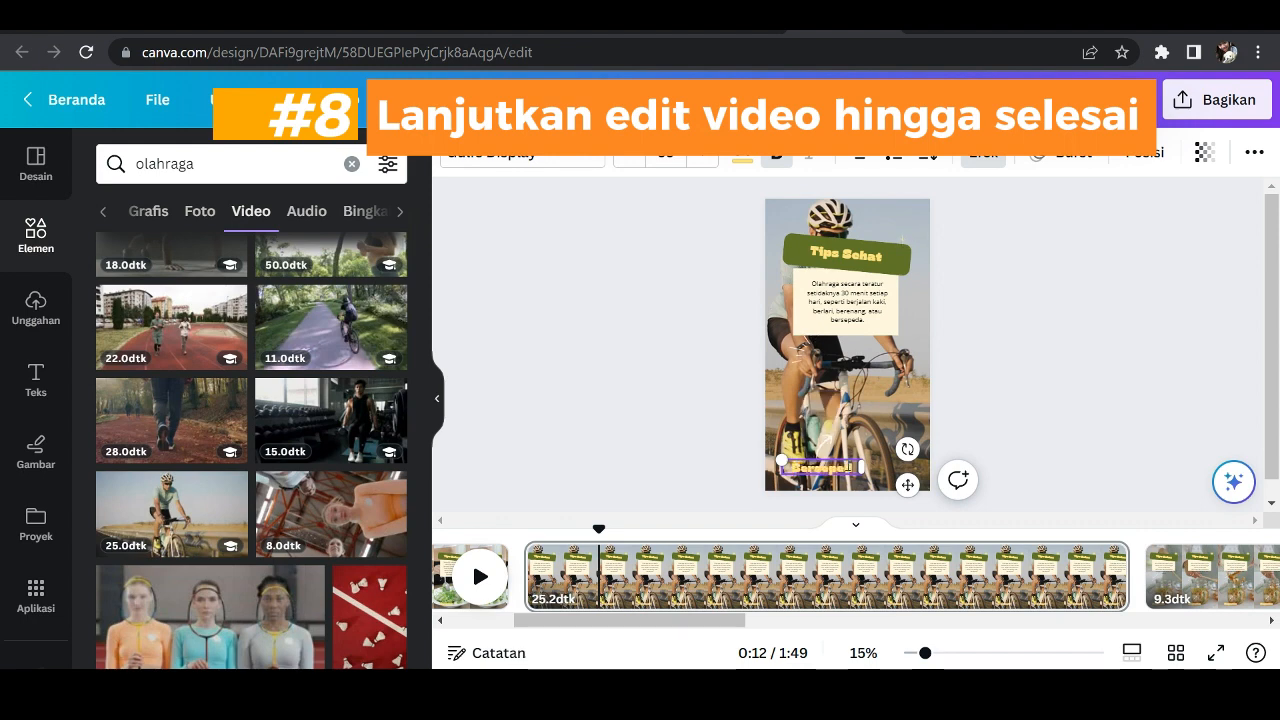
left_click(1089, 385)
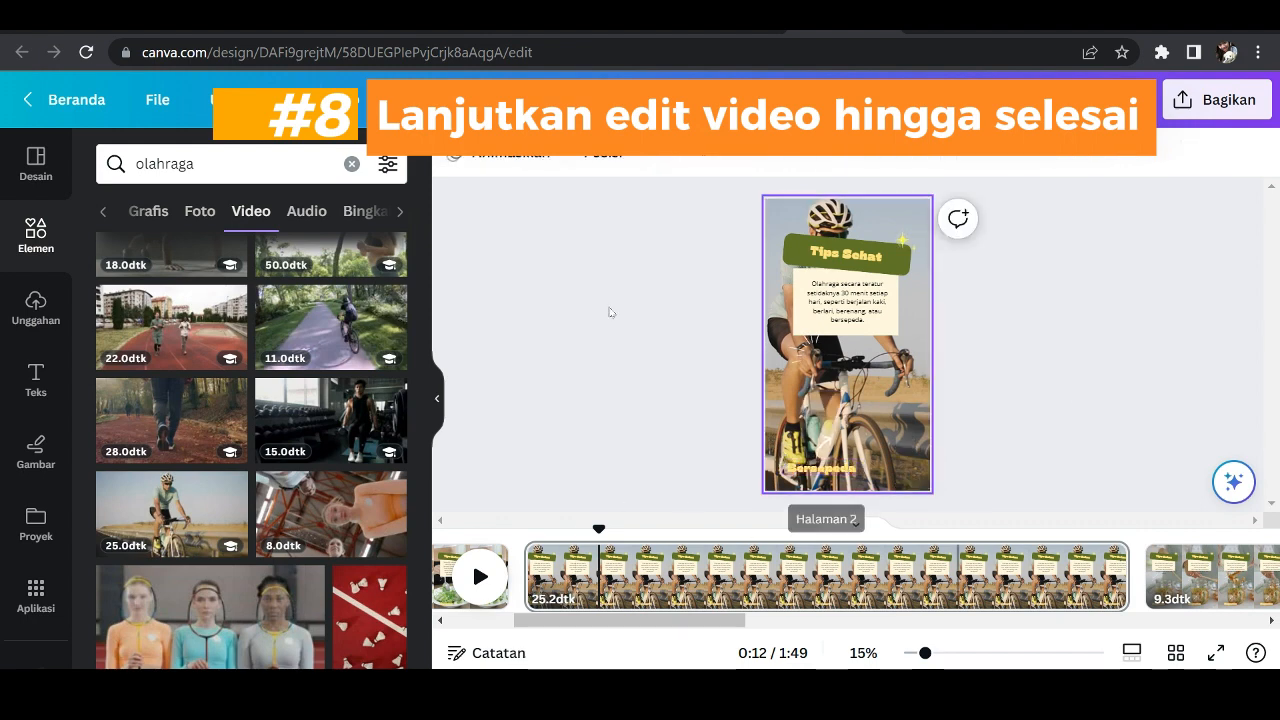
- Trim the cyclist background video on page 2 to about 10.8 seconds
left_click(660, 575)
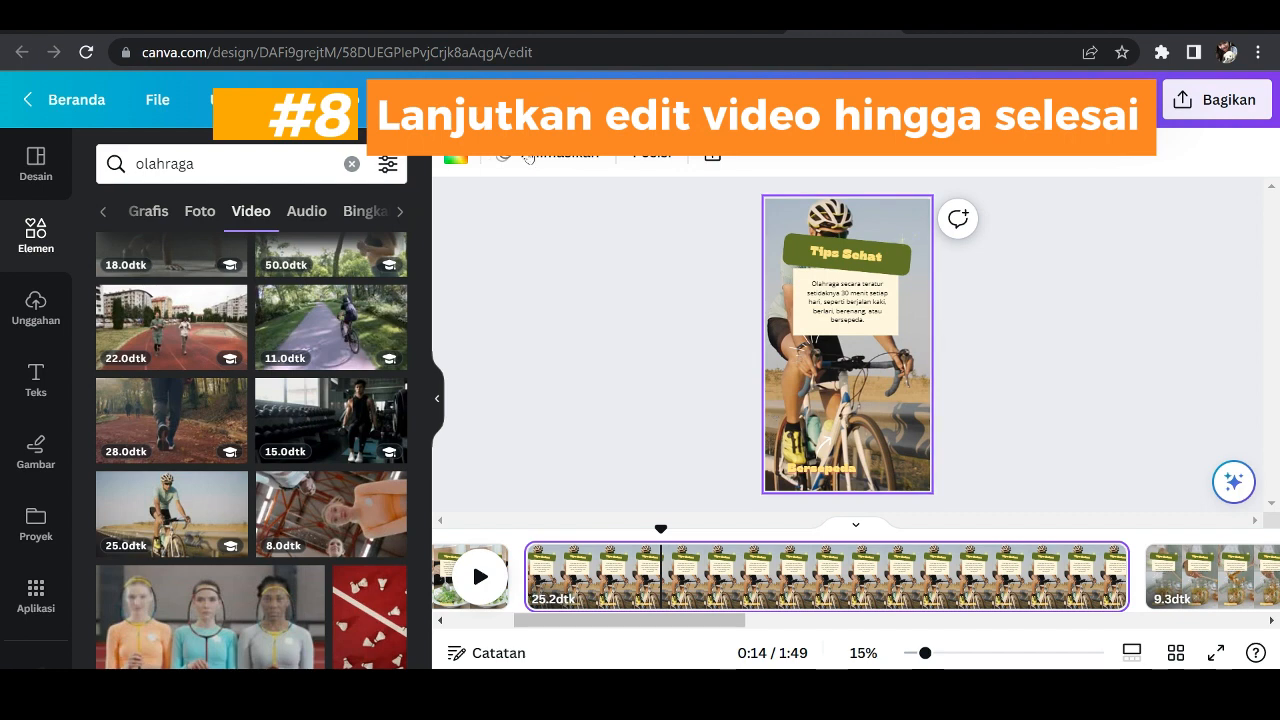
left_click(917, 215)
left_click(594, 152)
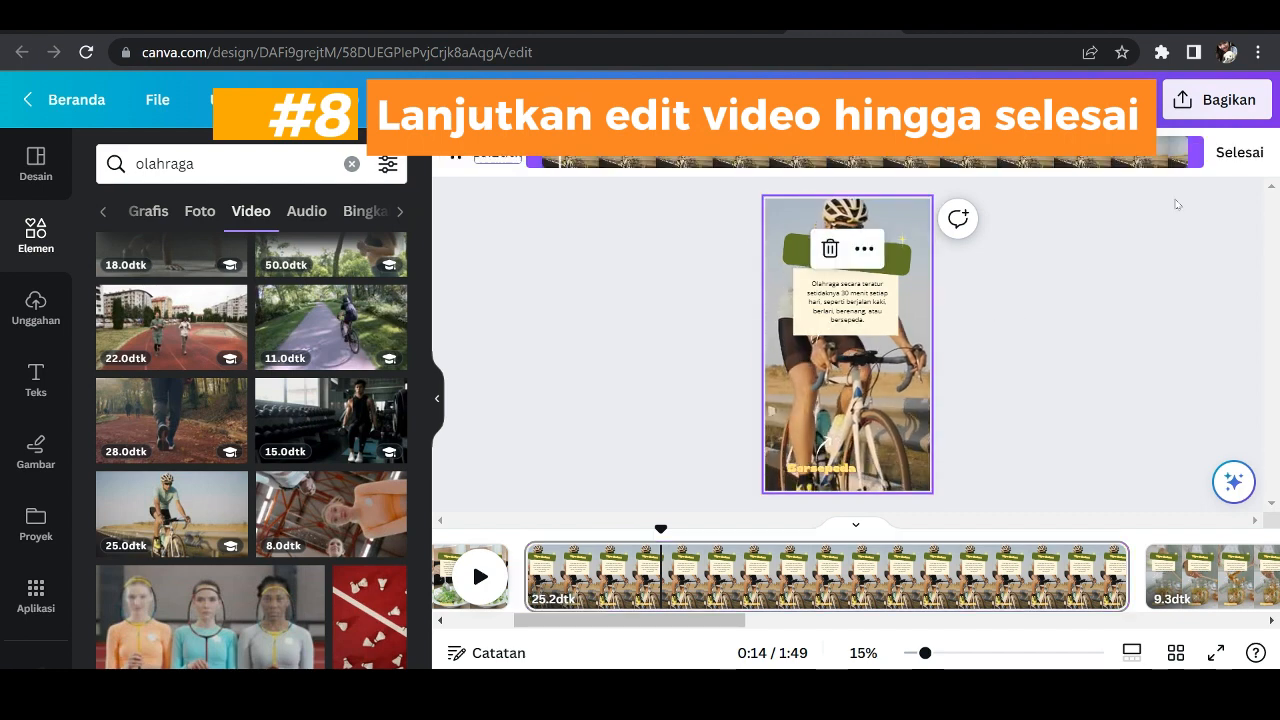
left_click_drag(1185, 152, 840, 170)
left_click(1058, 309)
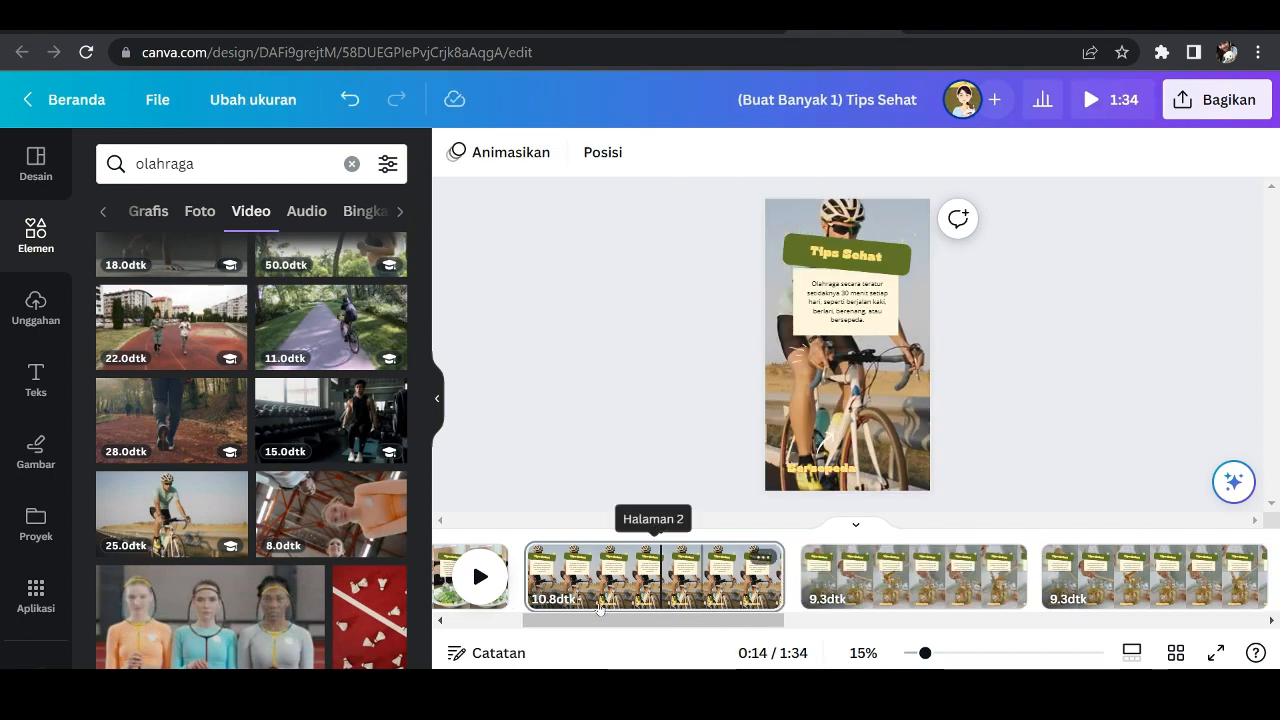
- Set up the design's MP4 video download to include only pages 1 and 2 instead of all pages
left_click_drag(714, 627, 617, 640)
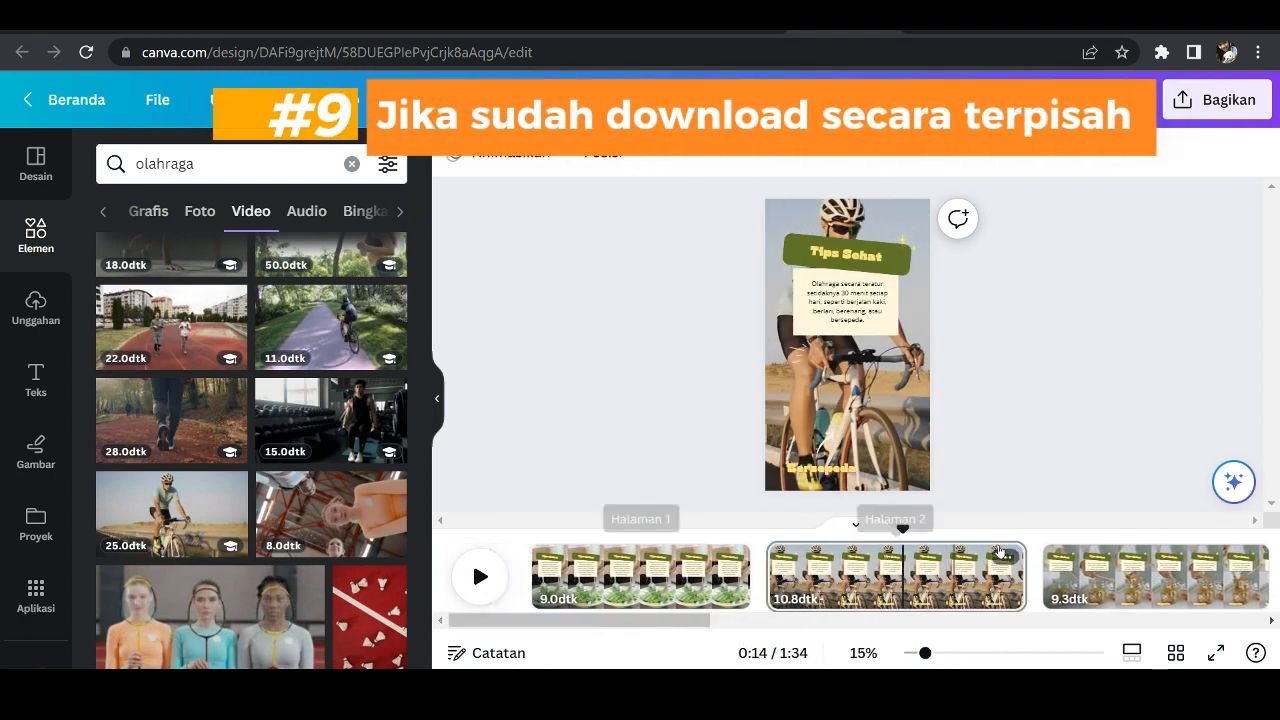
left_click(1222, 100)
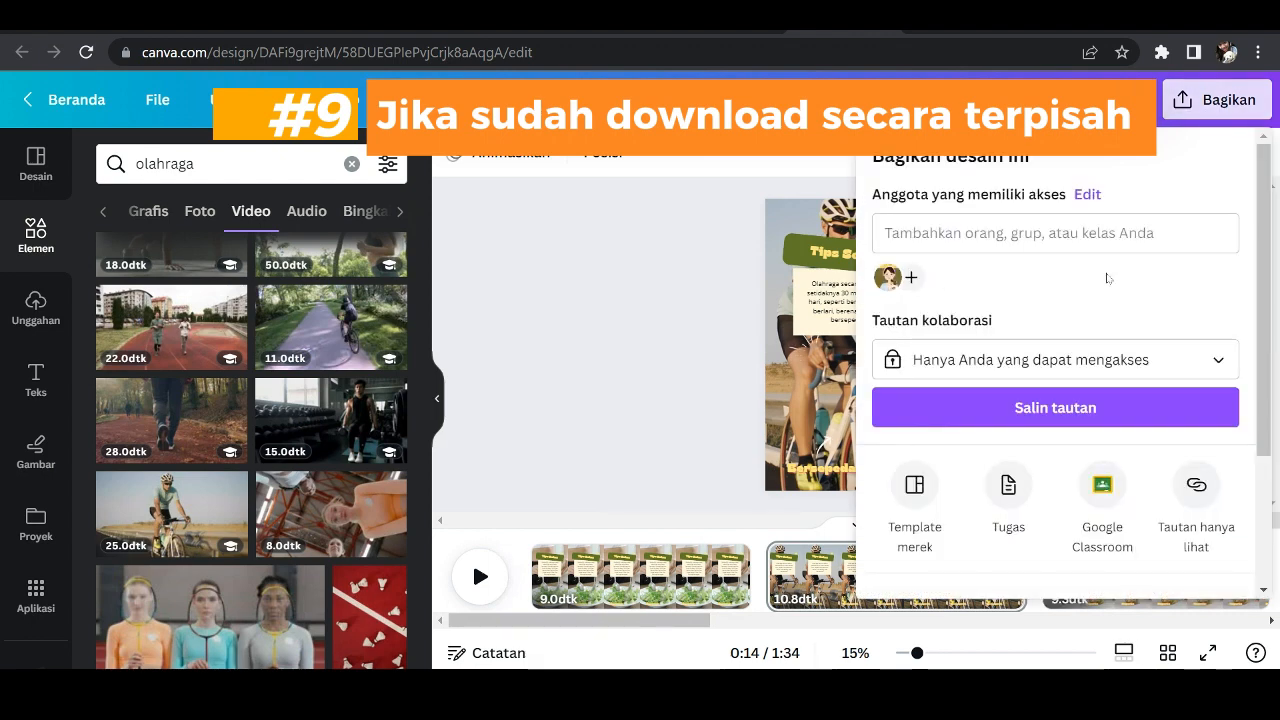
scroll(1106, 294, "down", 3)
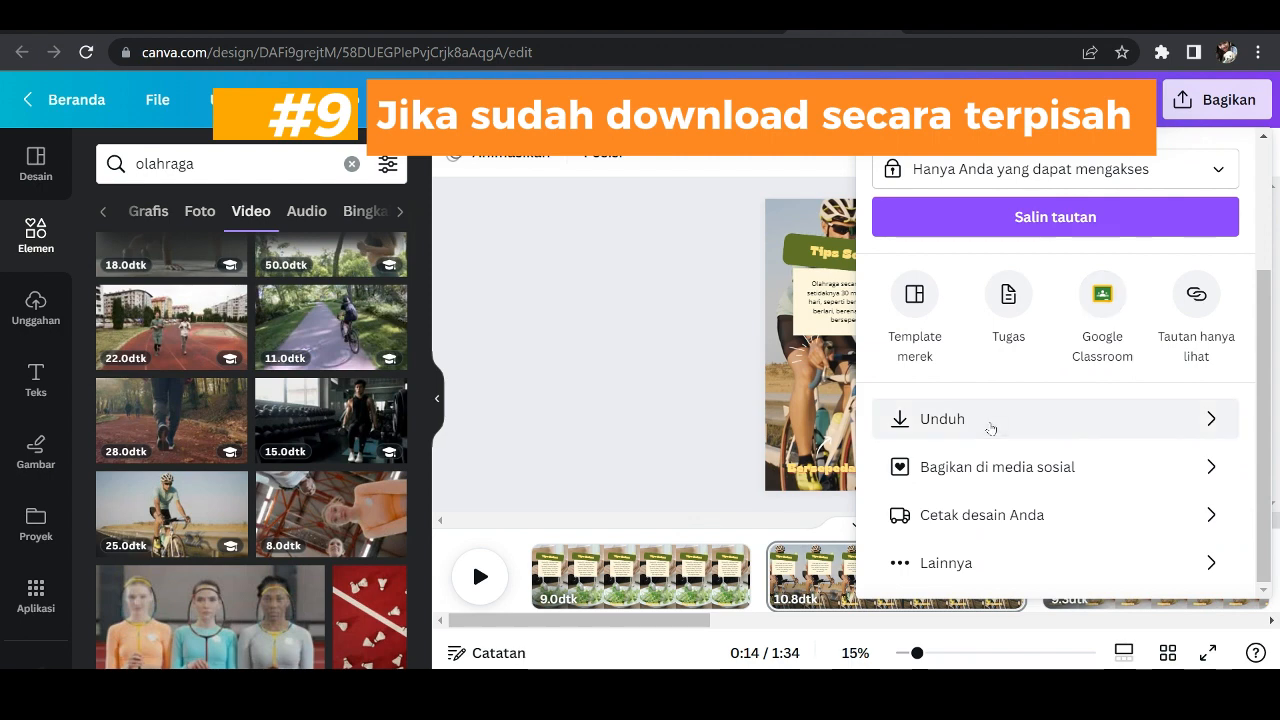
left_click(988, 427)
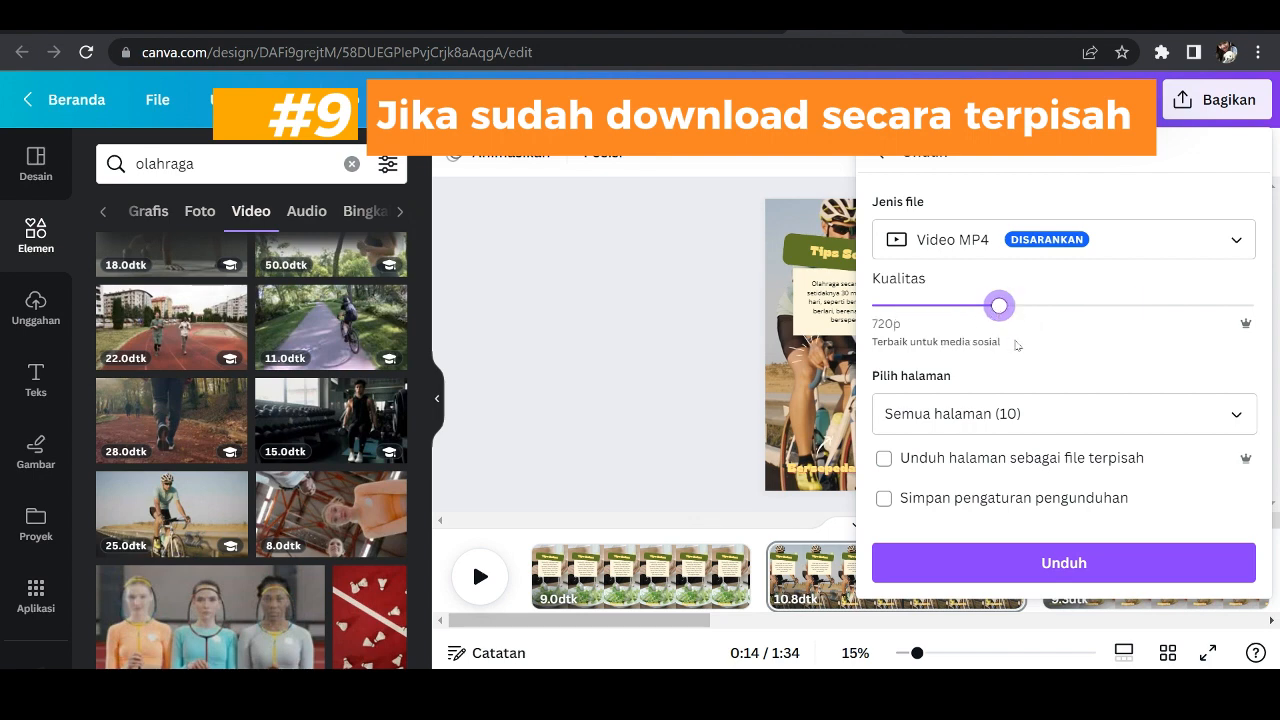
left_click(1237, 418)
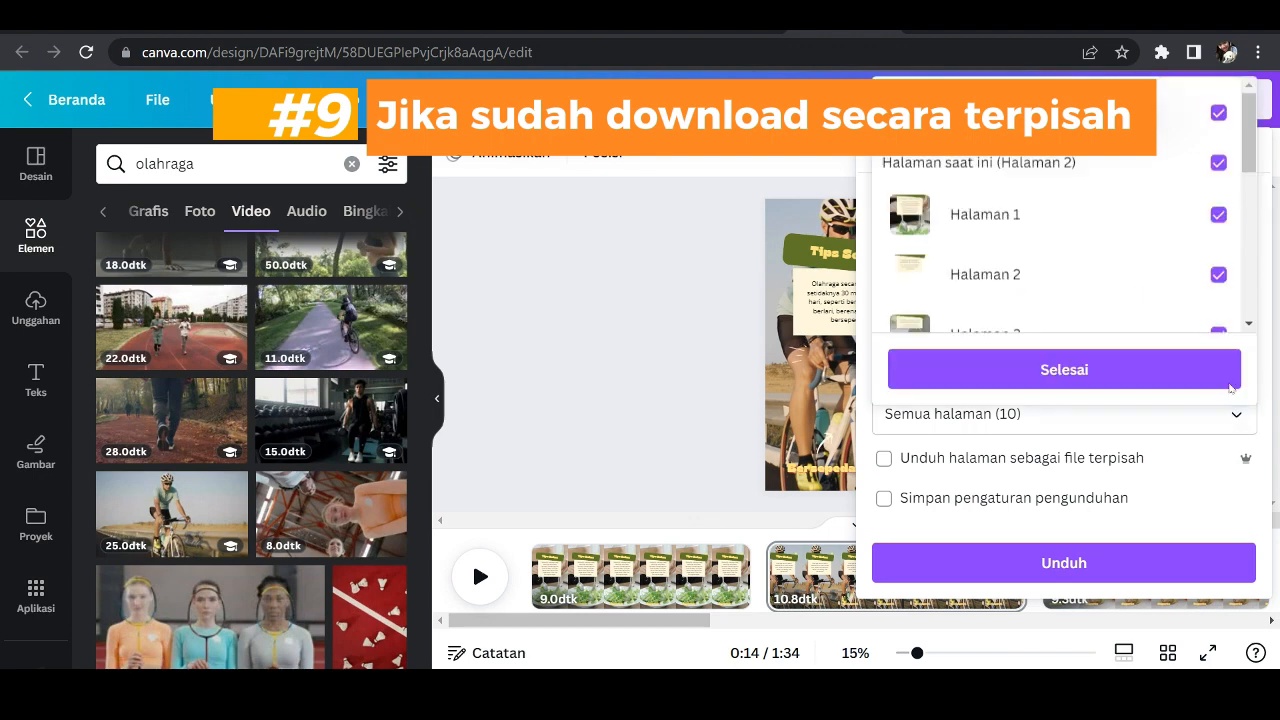
left_click(1218, 113)
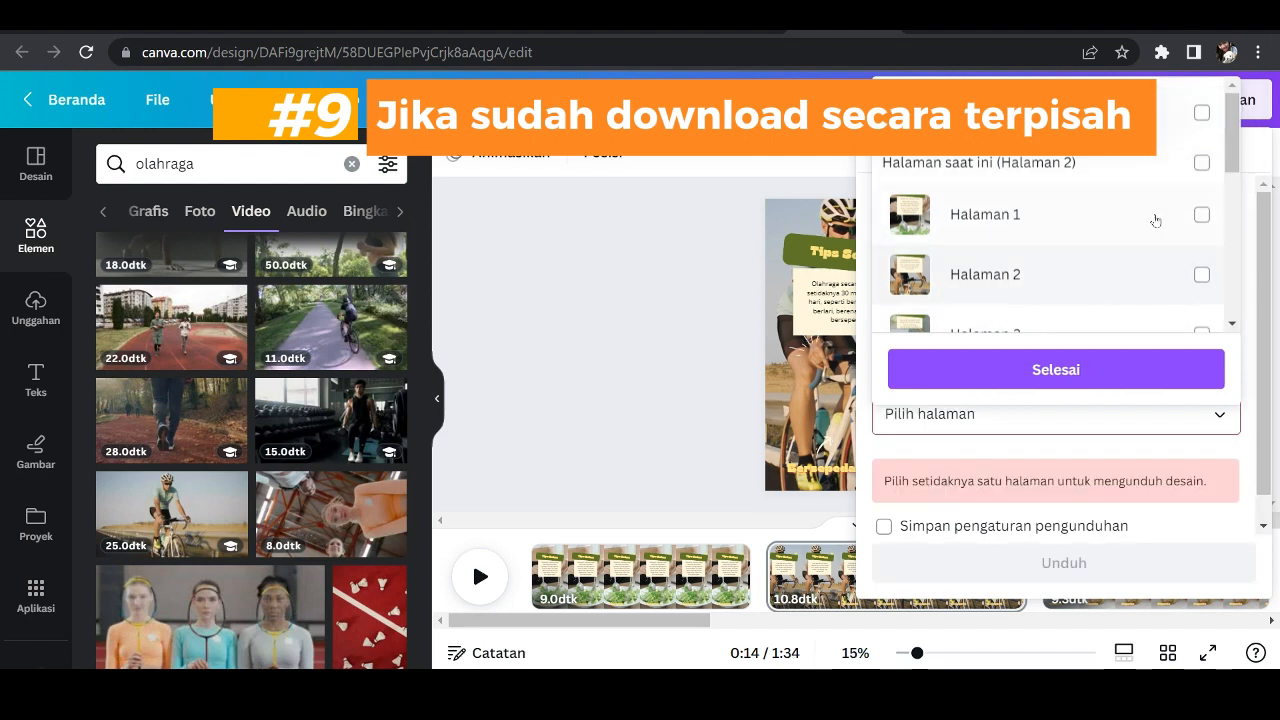
left_click(1204, 224)
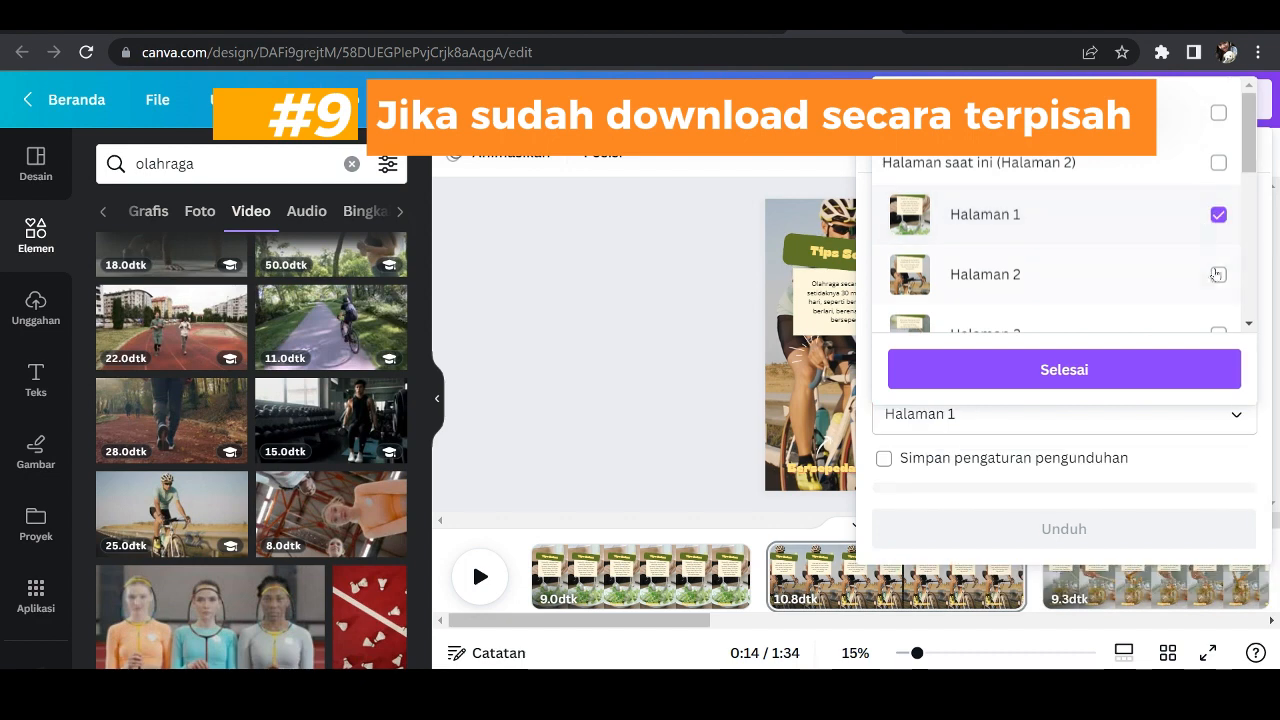
left_click(1218, 279)
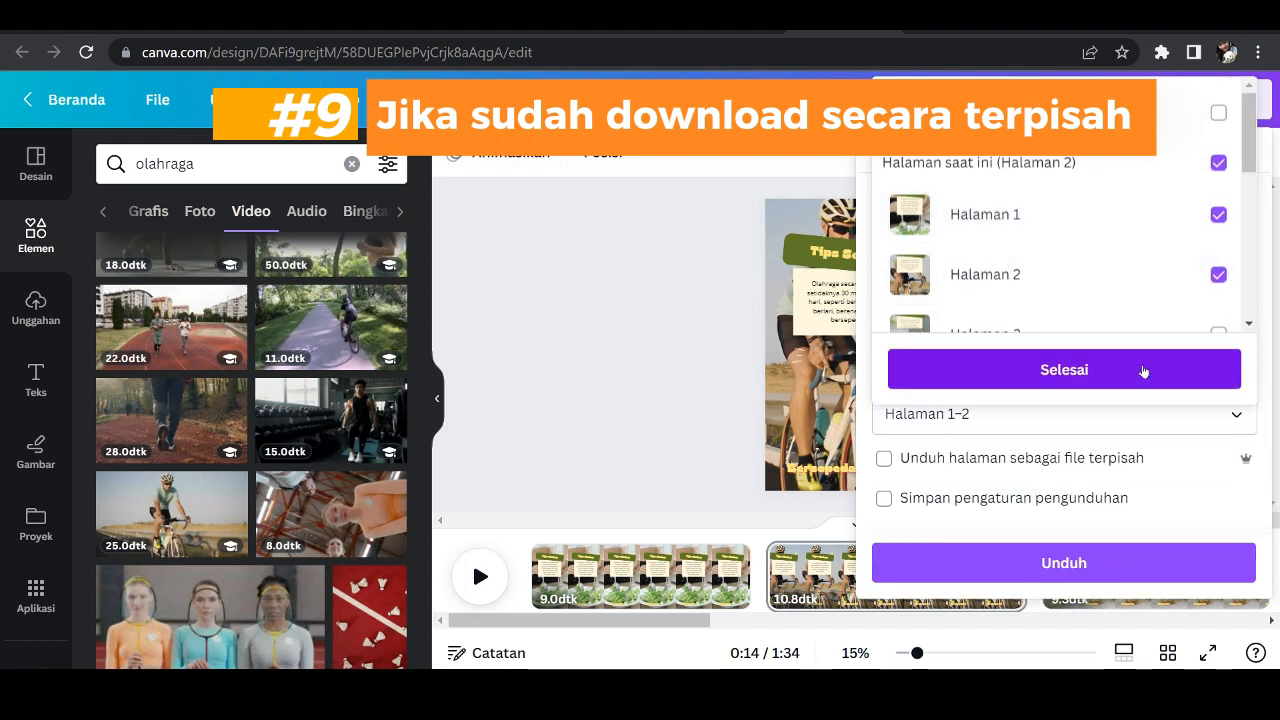
- Turn the option to download pages as separate files on and back off
left_click(884, 462)
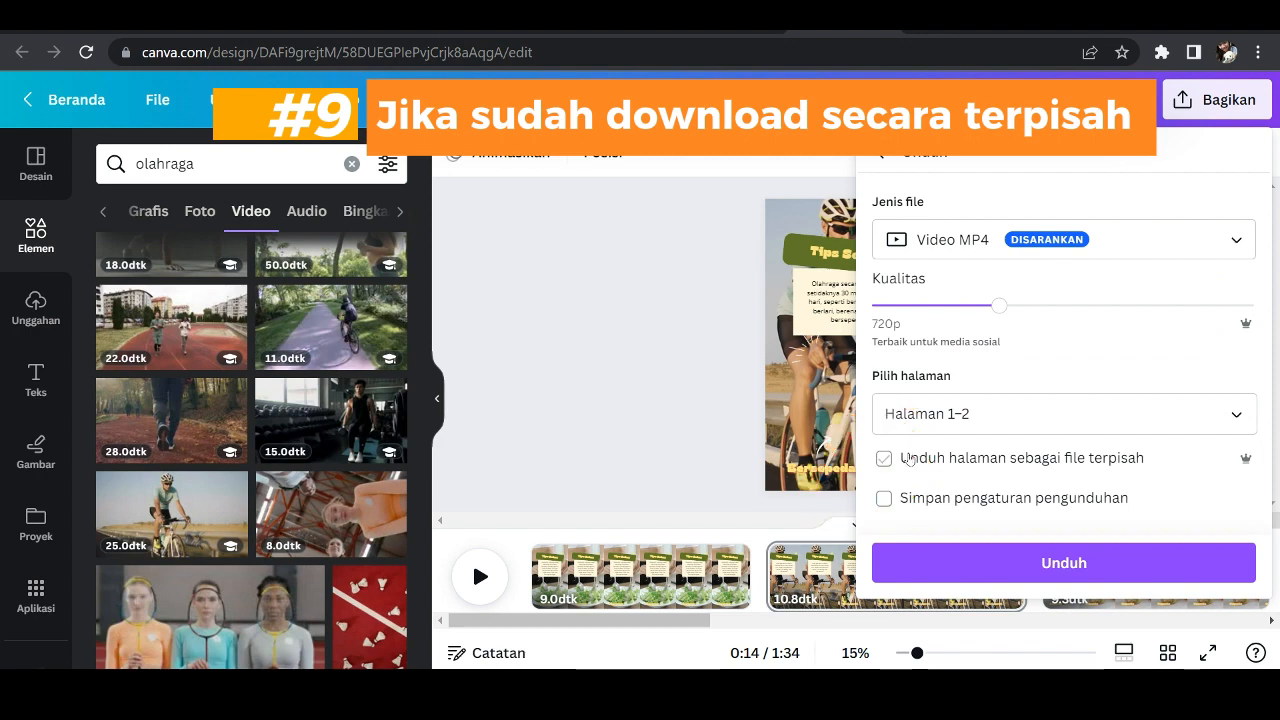
left_click(884, 460)
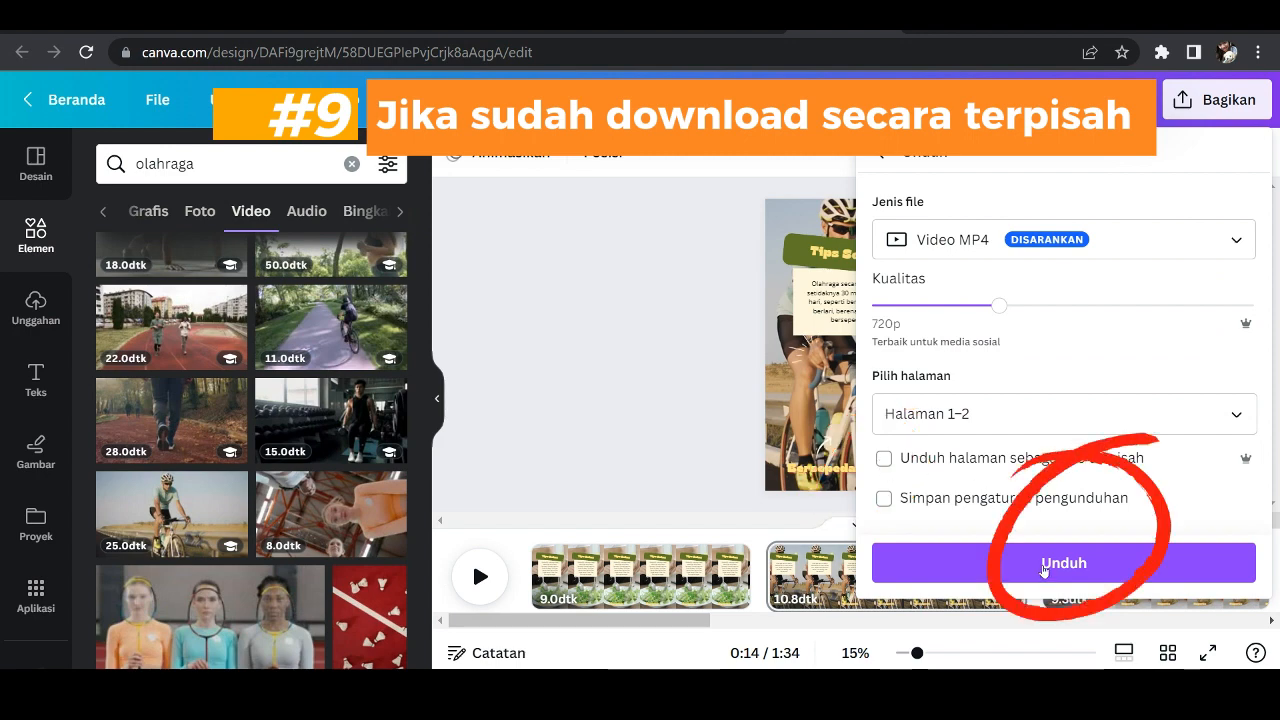